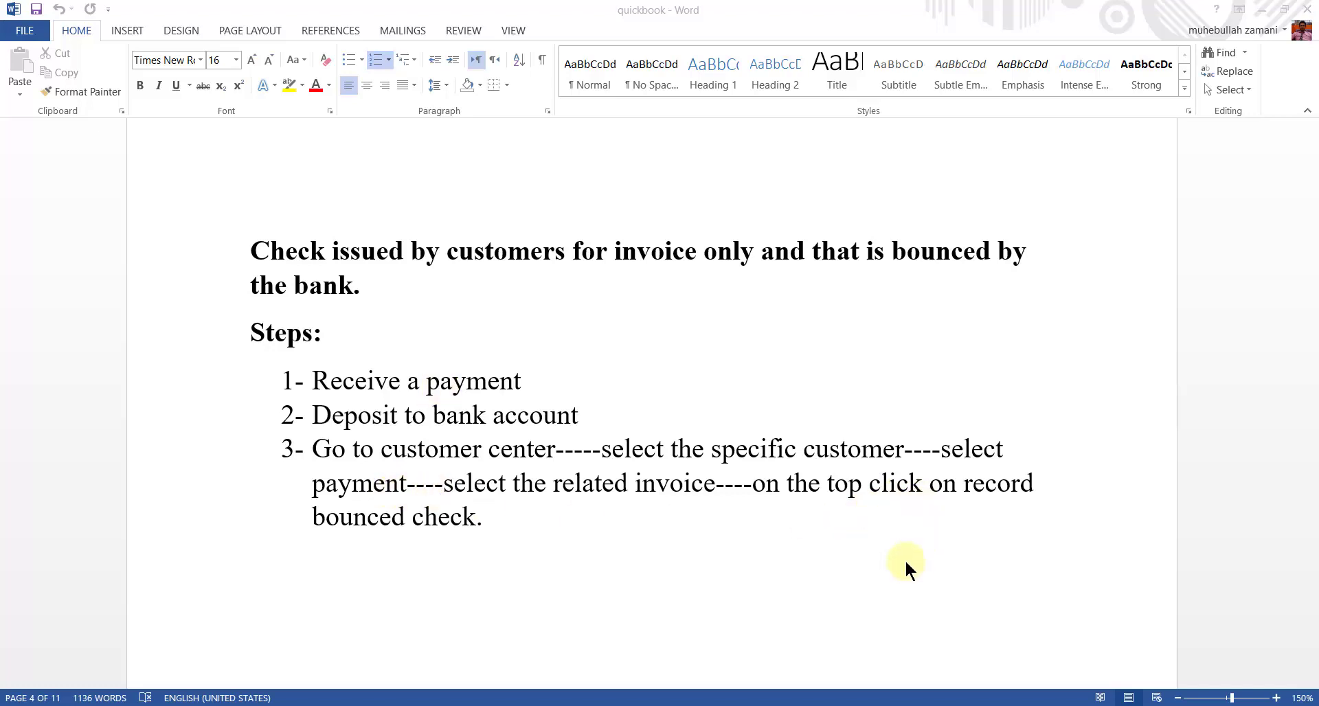
Step: Switch to QuickBooks and record a 28,000.00 cash payment for the second main customer's 06/29/2020 invoice, dated 07/05/2020
click(874, 698)
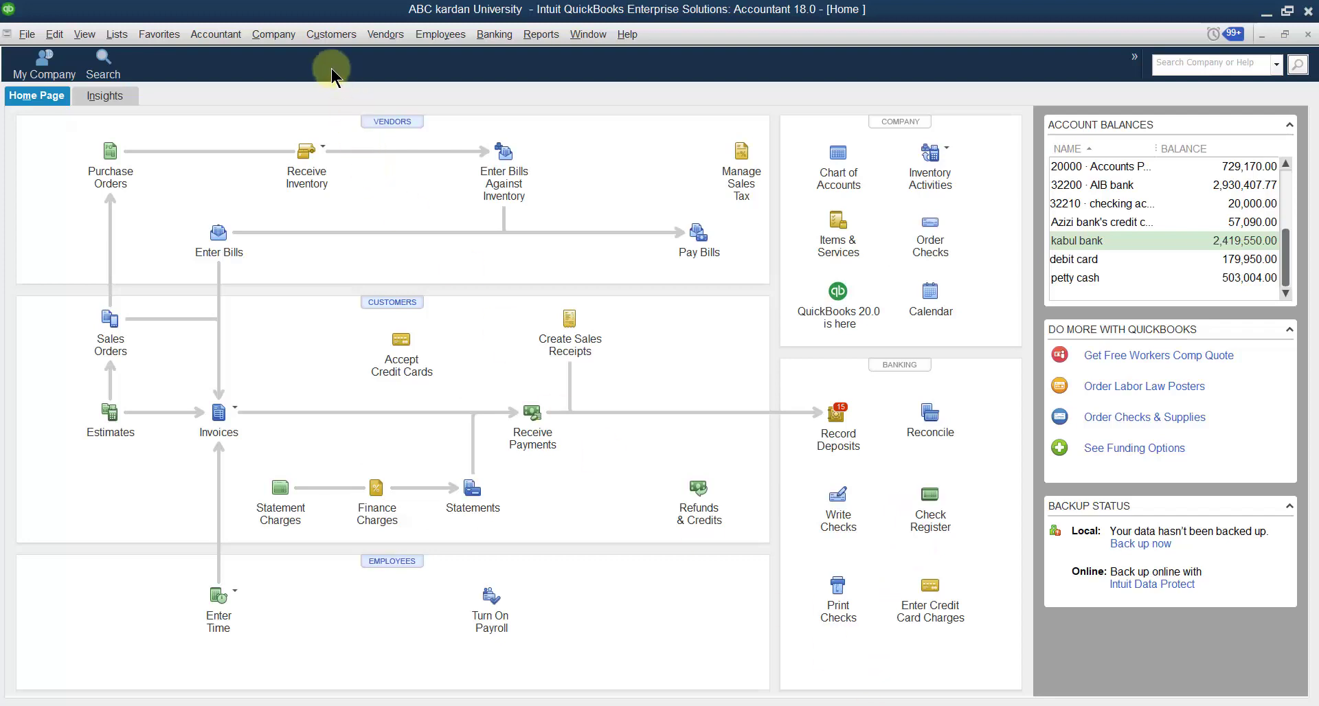
click(326, 38)
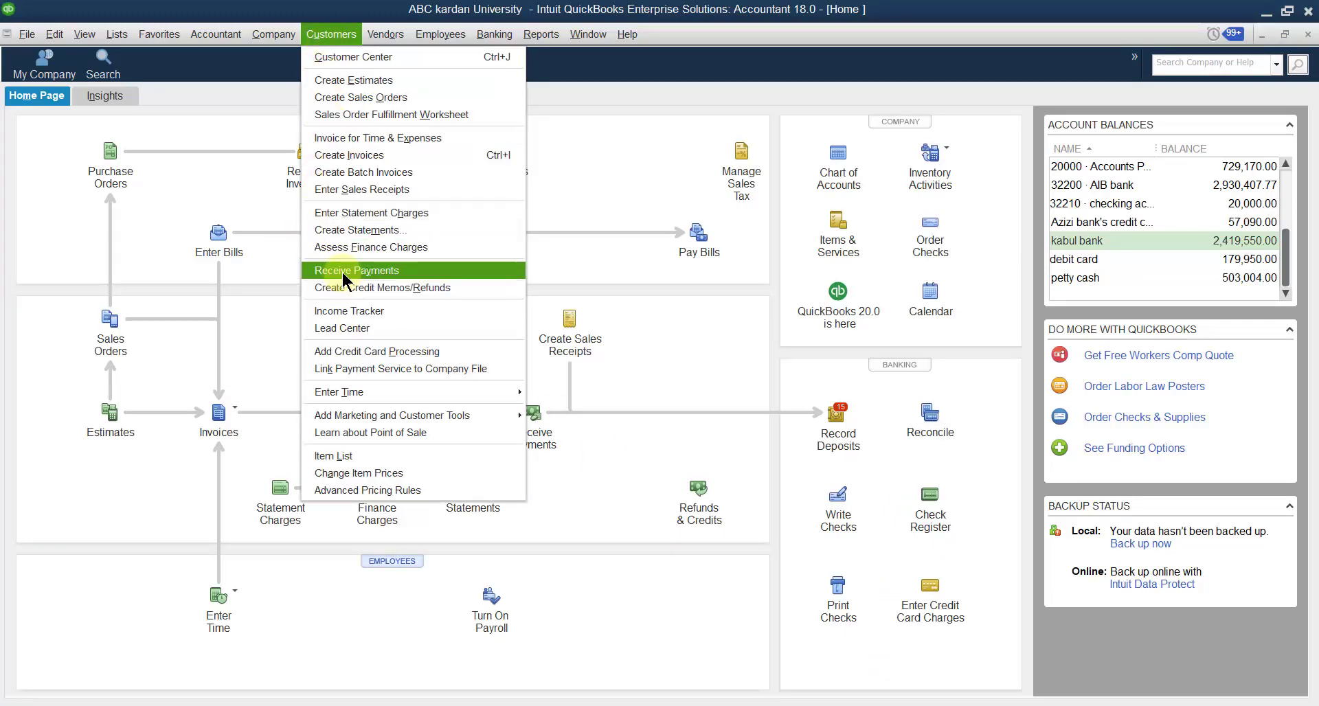
click(340, 270)
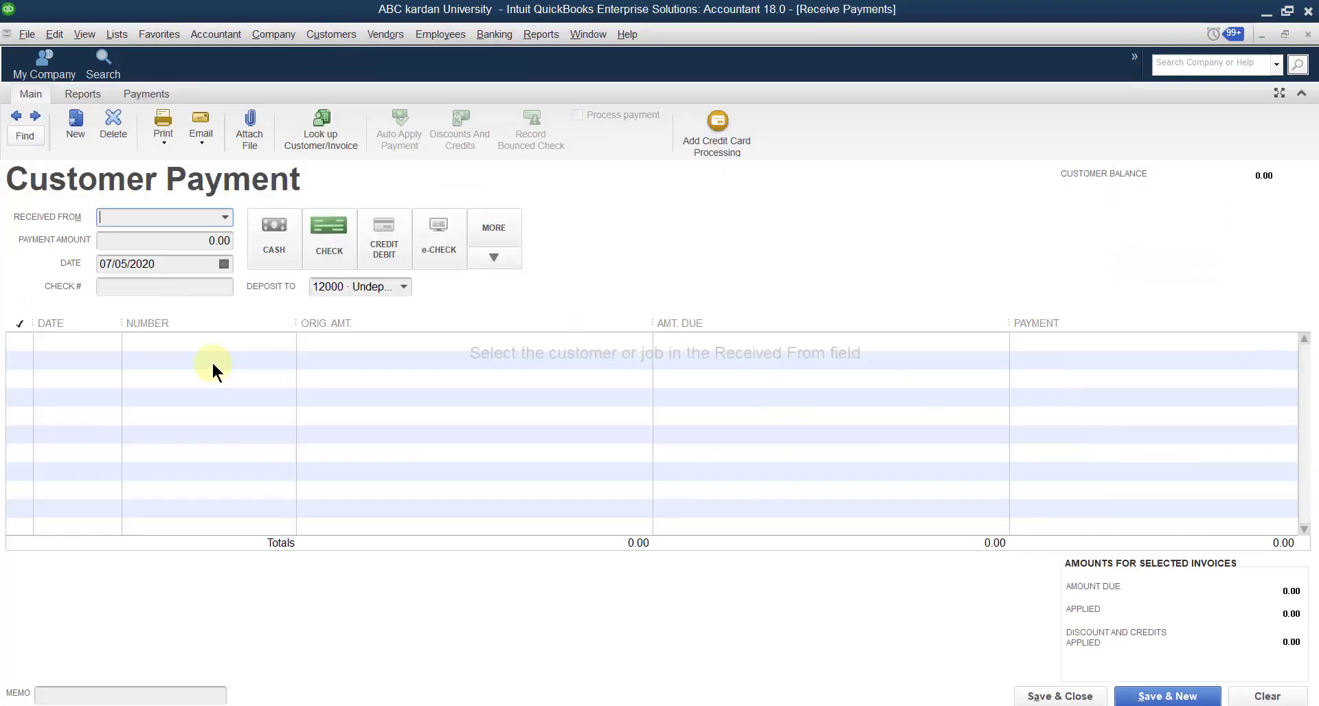
click(224, 217)
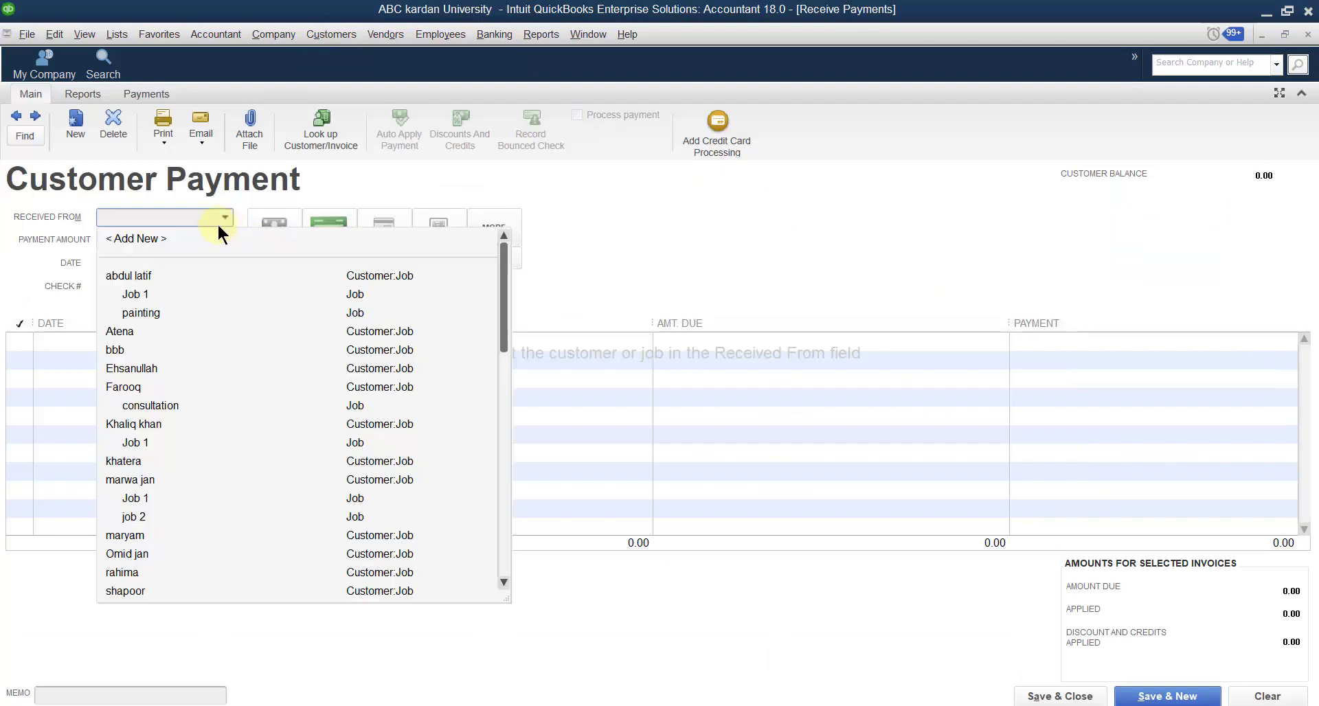
click(119, 334)
click(20, 341)
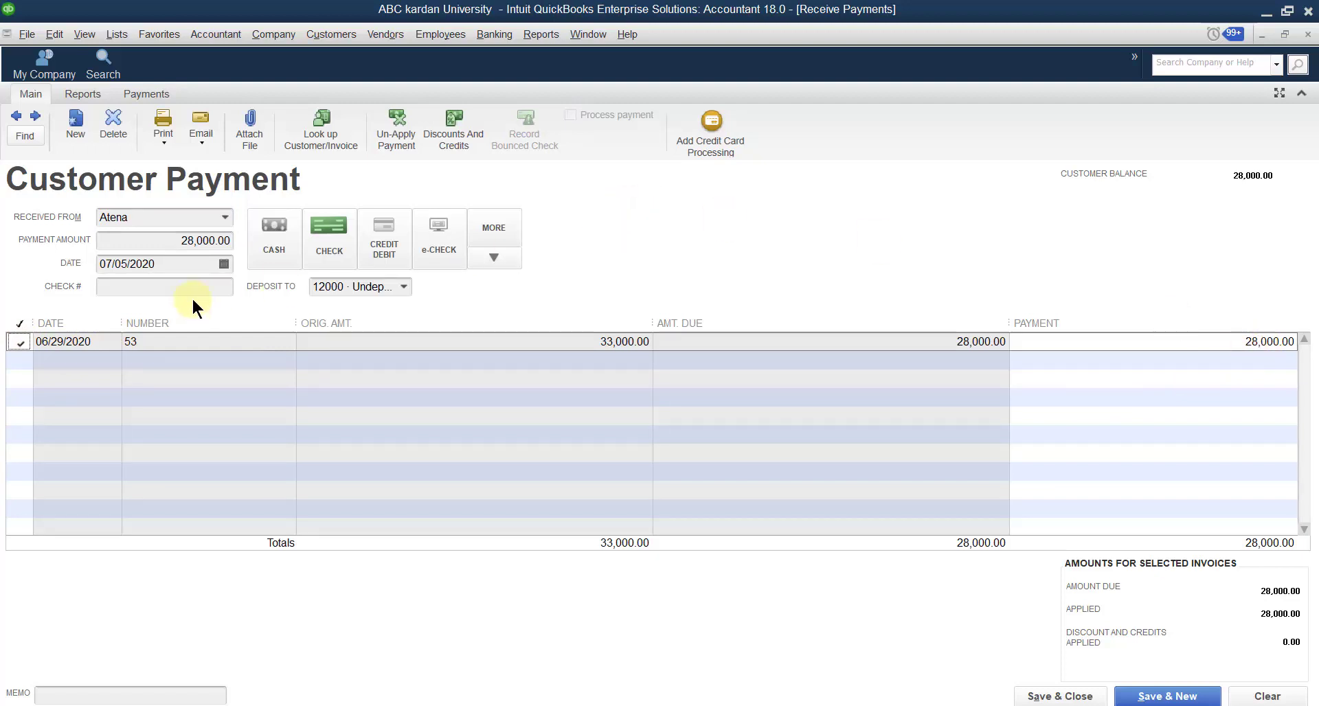
click(272, 249)
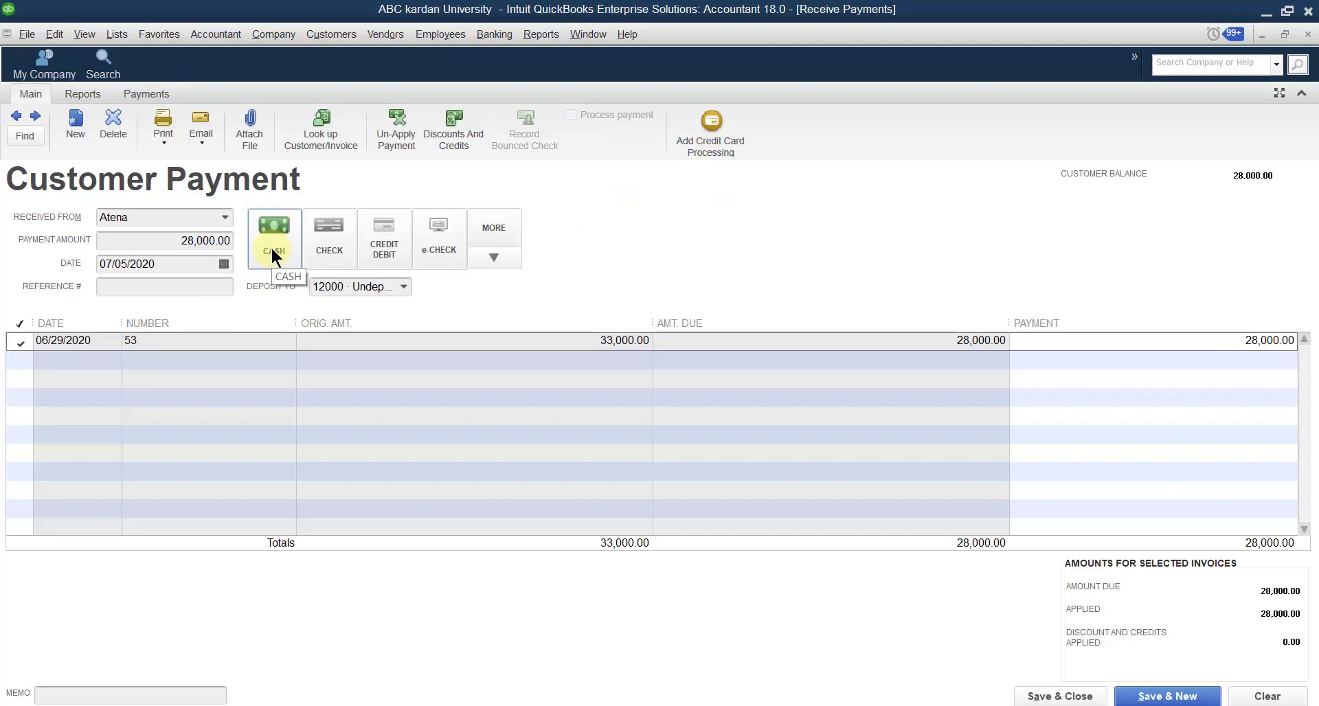
click(1075, 695)
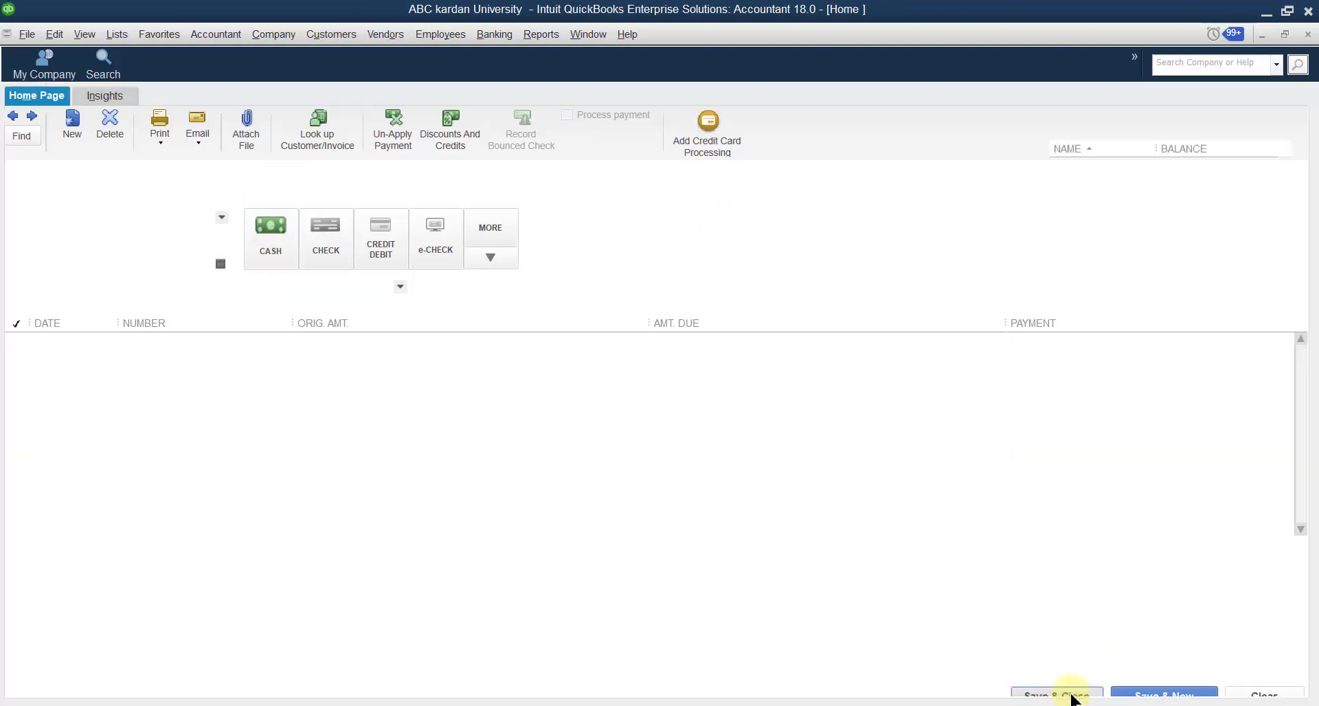
click(493, 36)
click(515, 129)
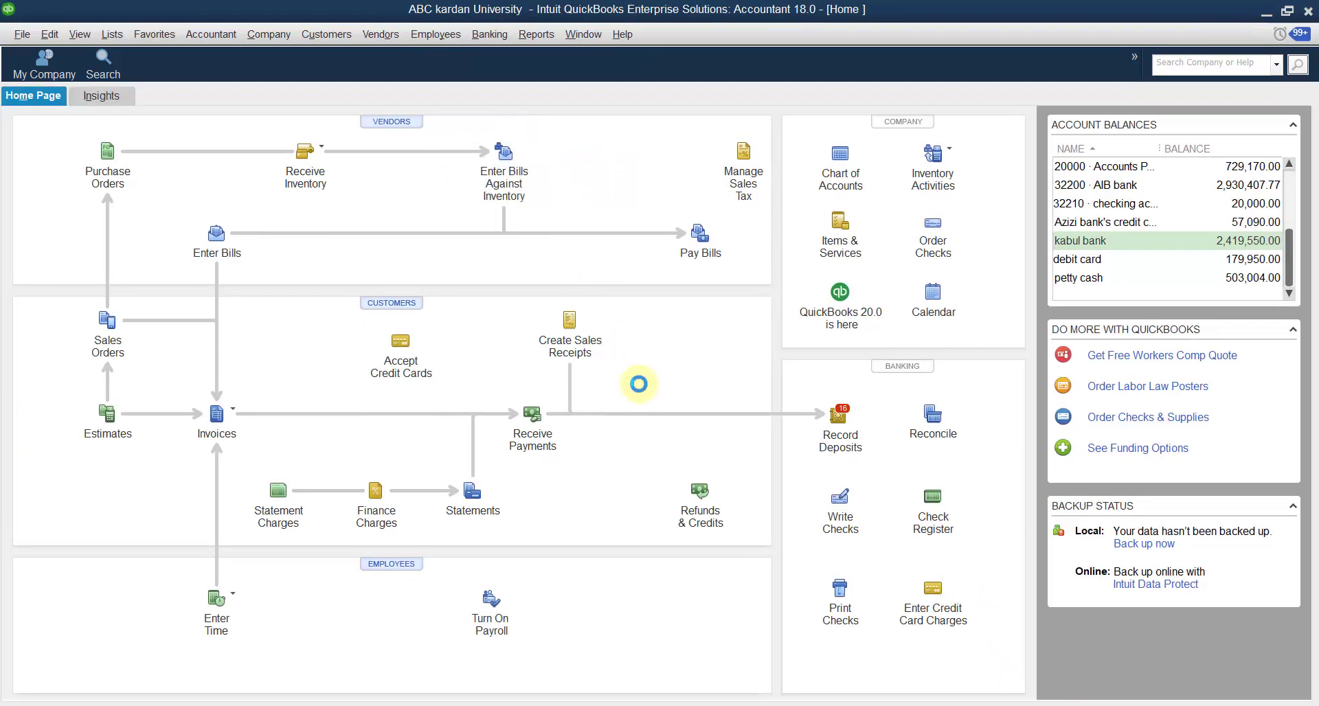
click(807, 522)
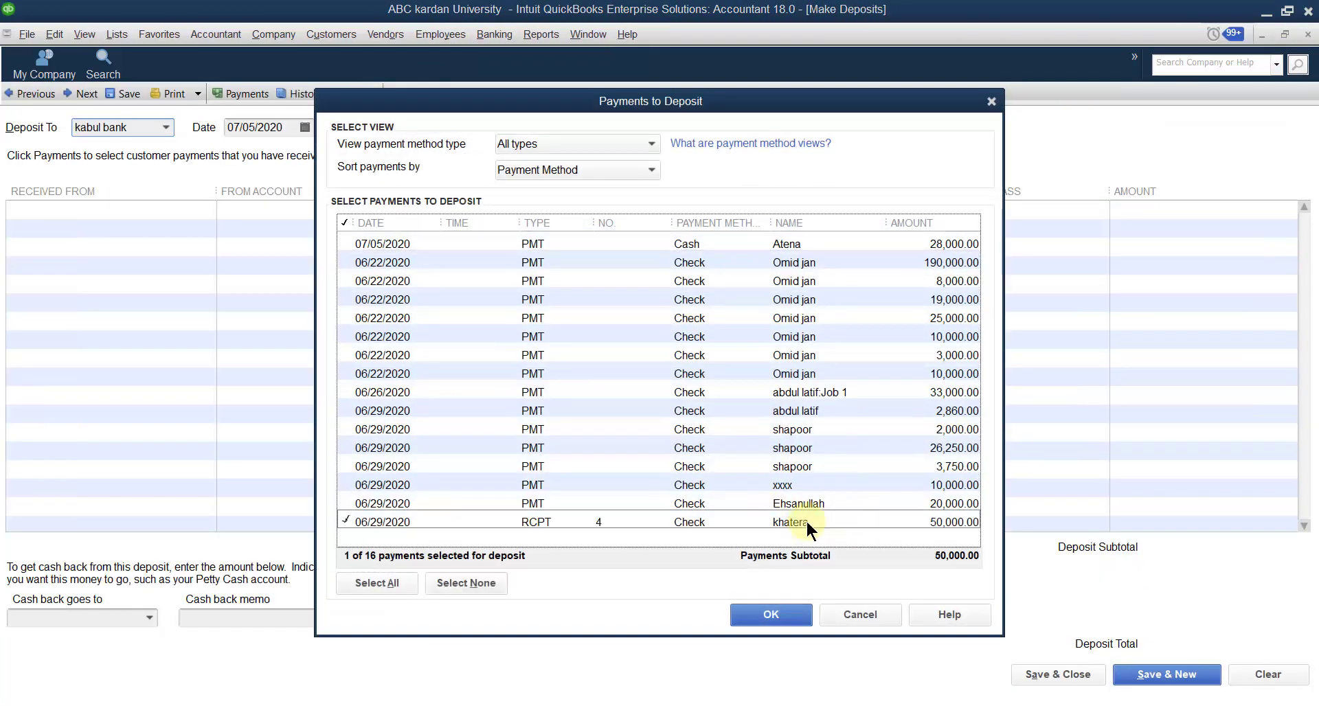
click(700, 243)
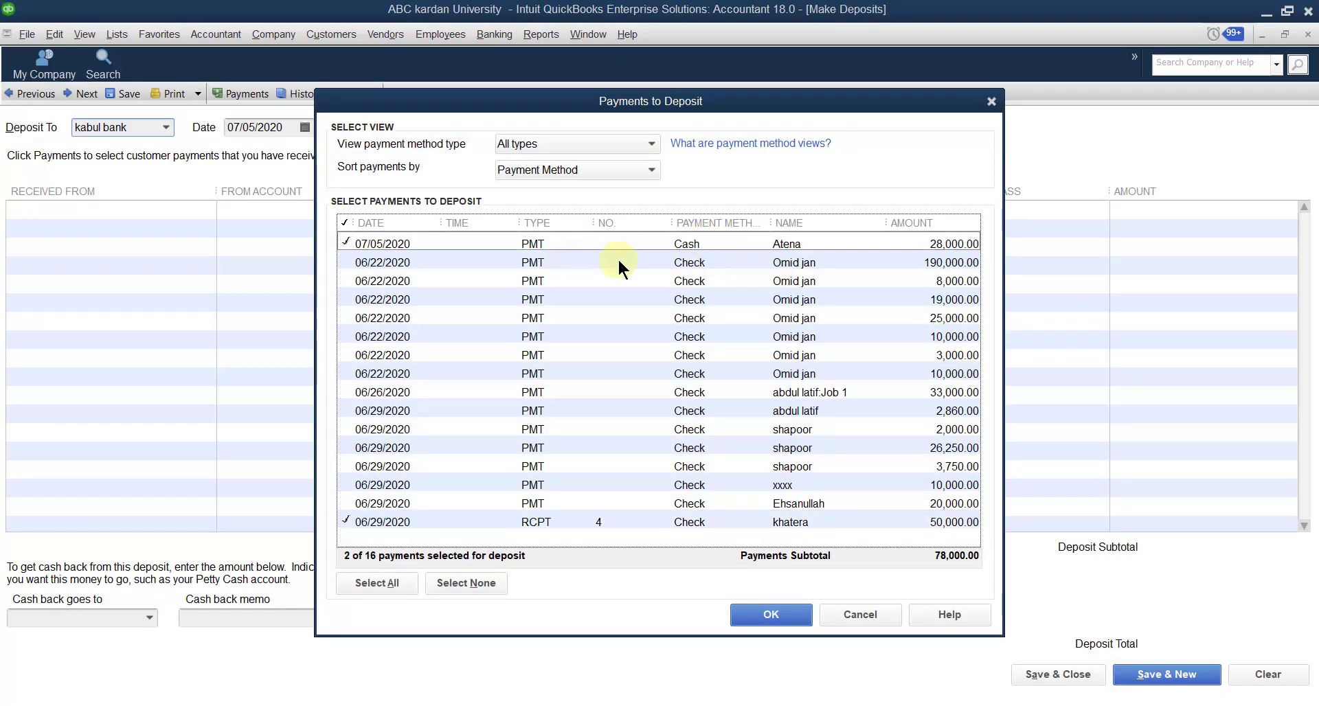
click(771, 613)
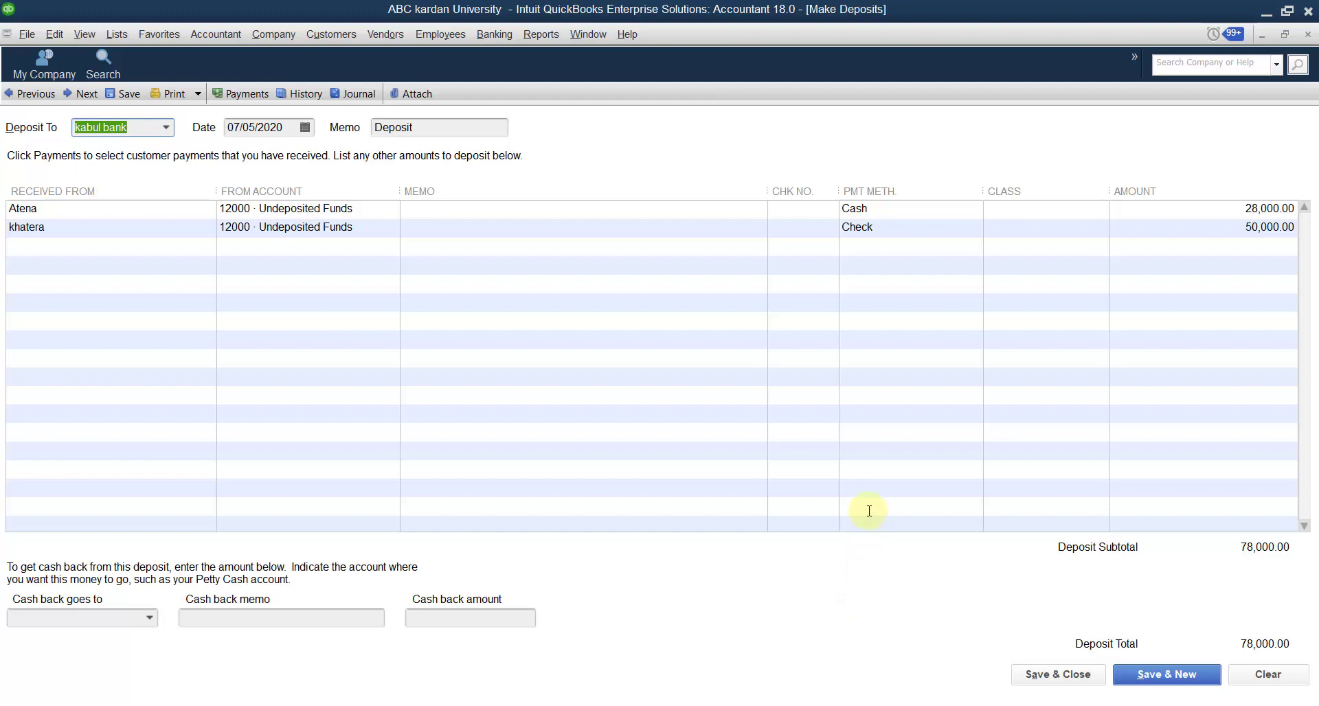
click(1268, 674)
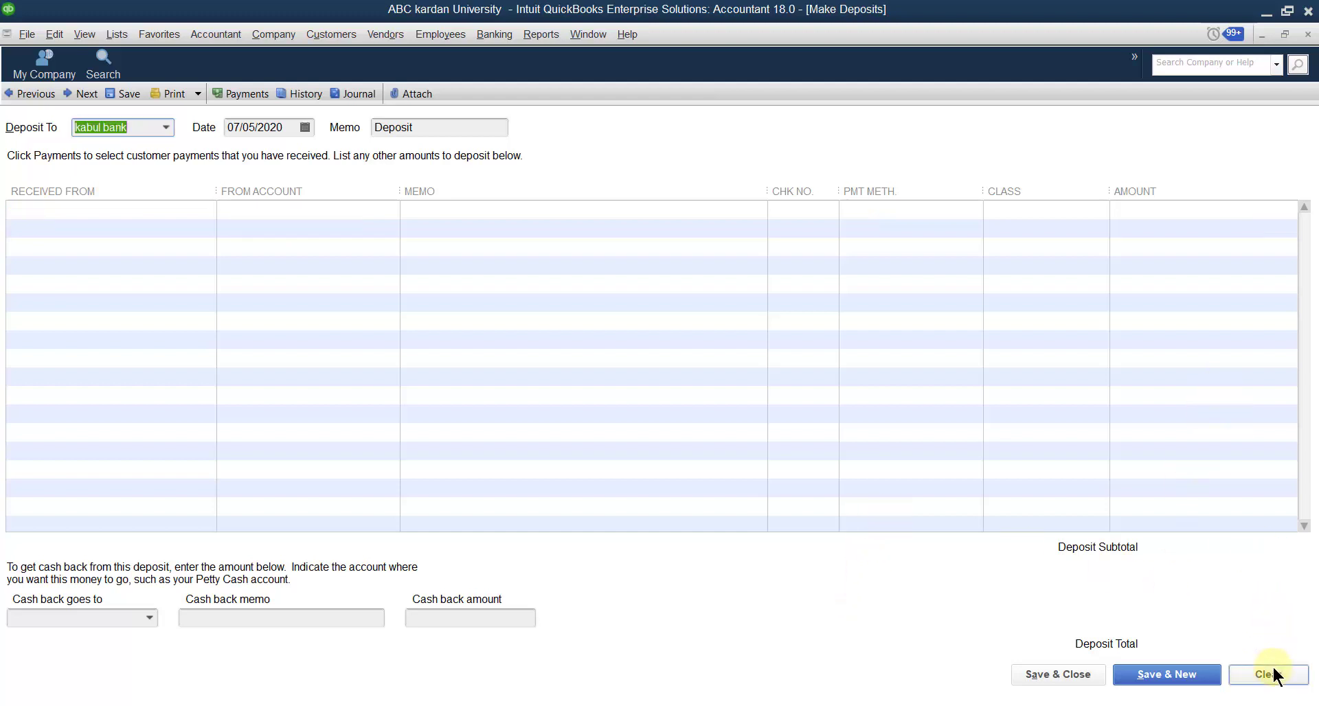
click(1308, 33)
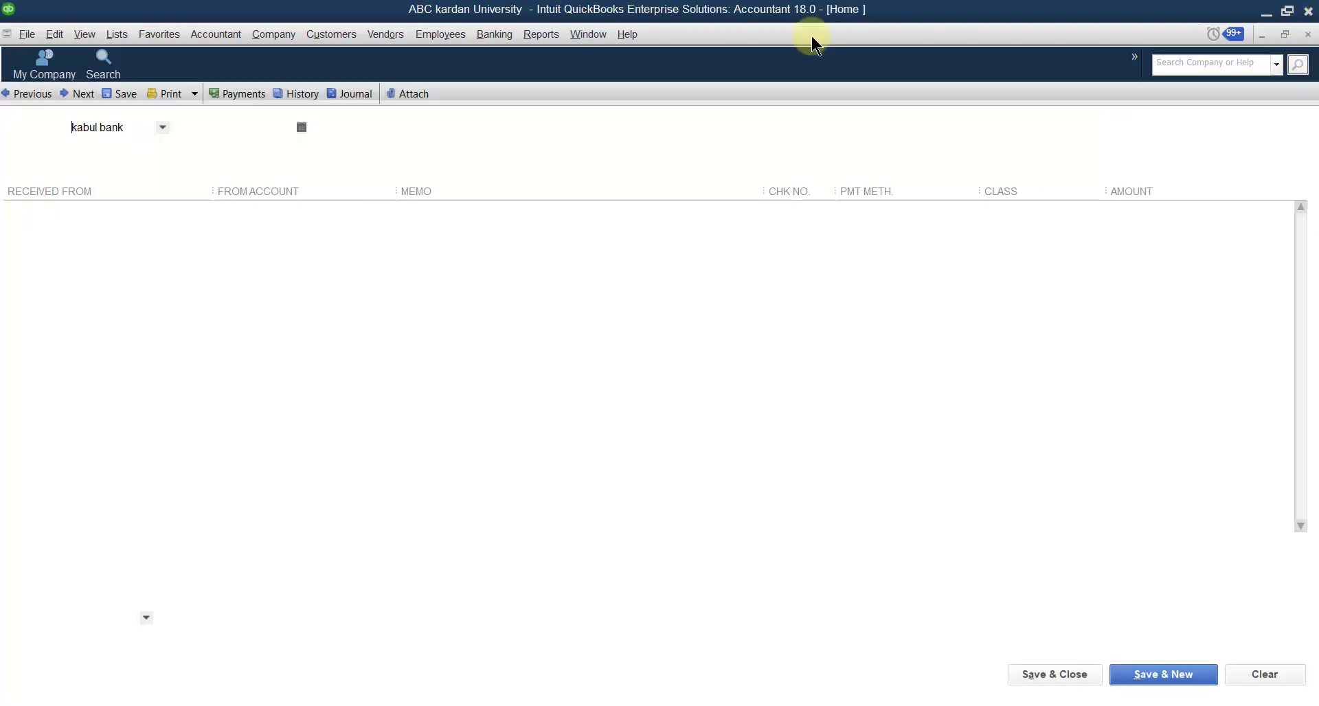
Step: Deposit only the 07/05/2020 cash payment of 28,000.00 into kabul bank and save the deposit
click(494, 34)
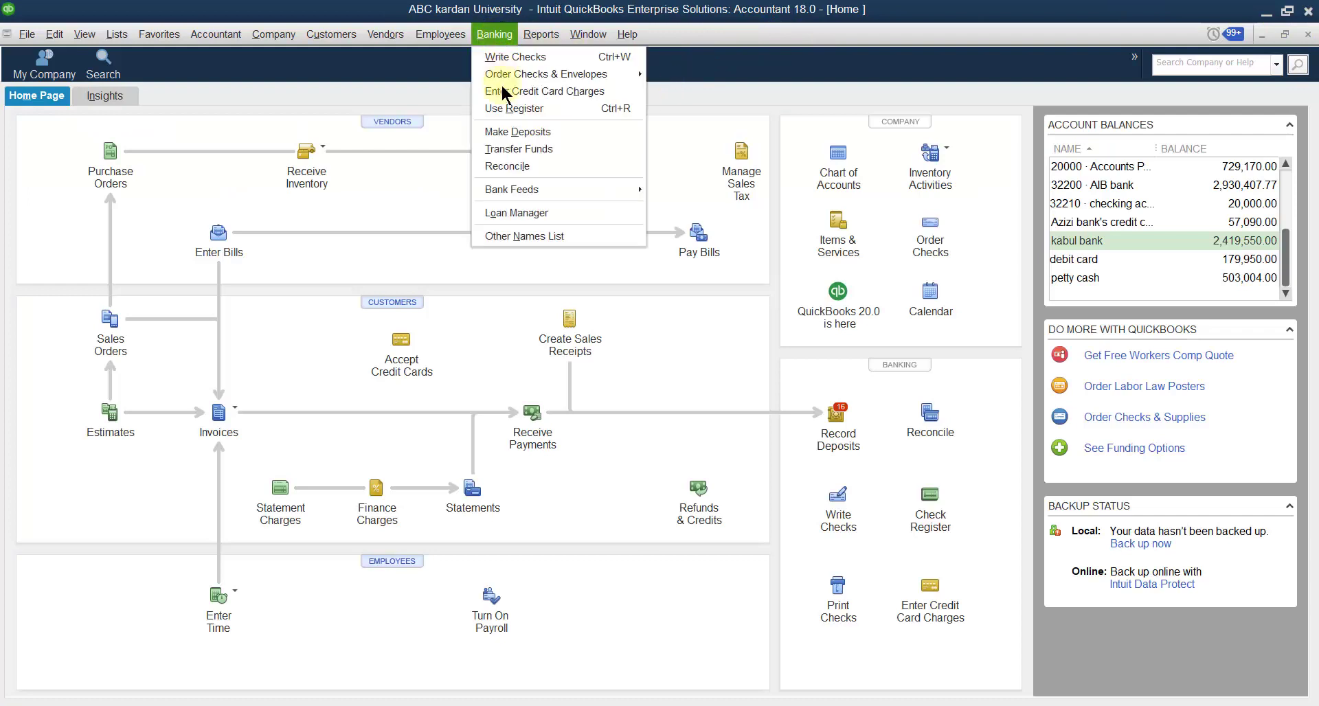
click(529, 138)
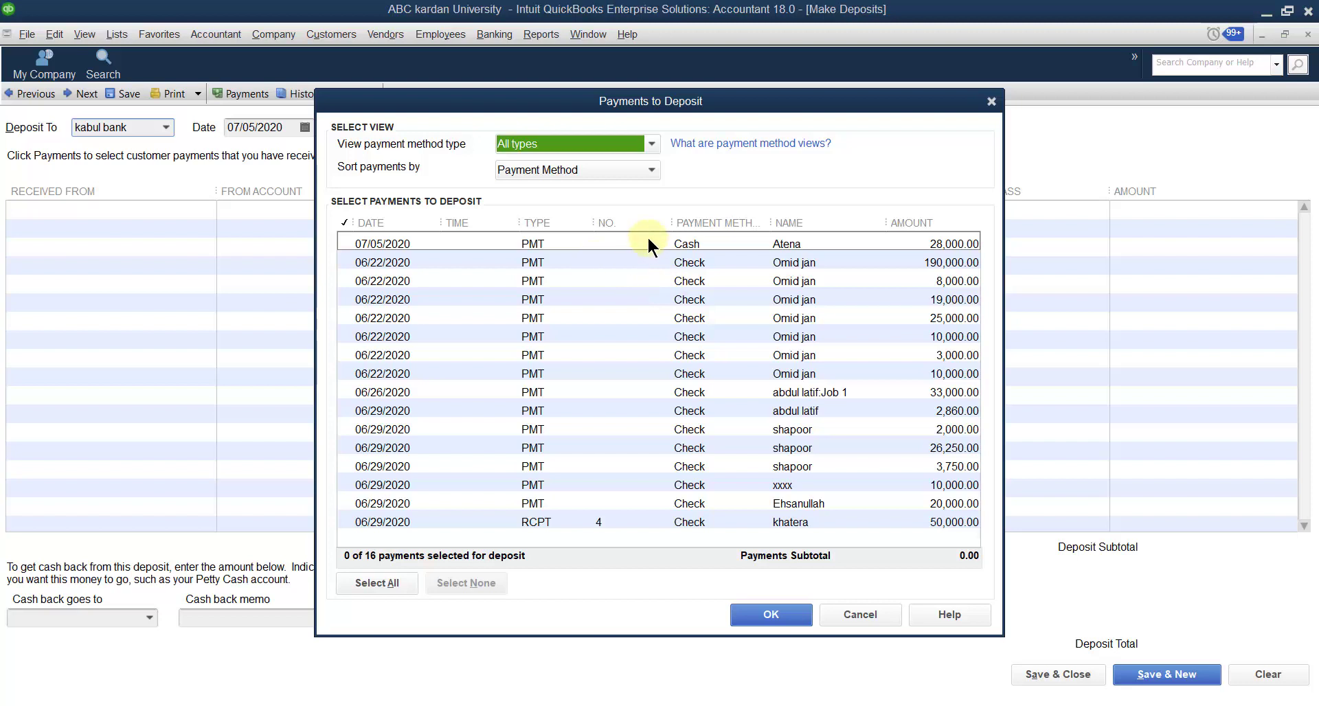
click(648, 241)
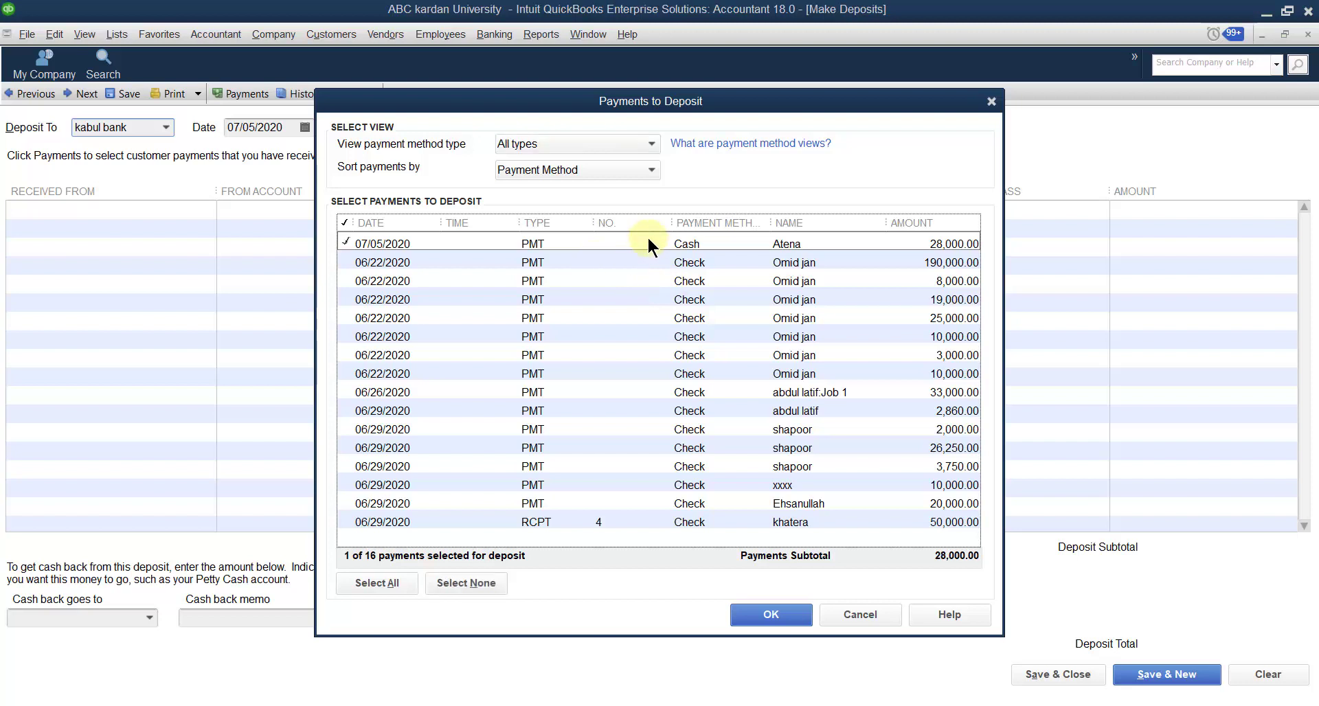
click(777, 621)
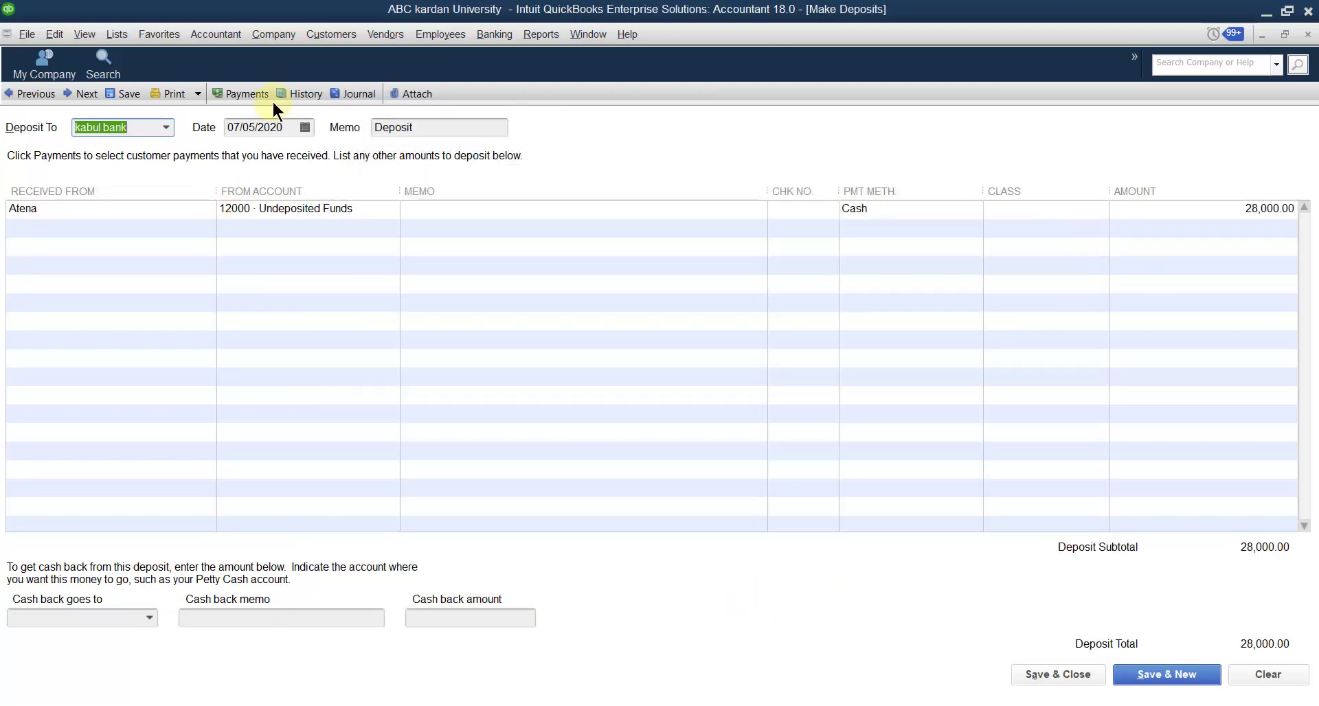
click(1053, 673)
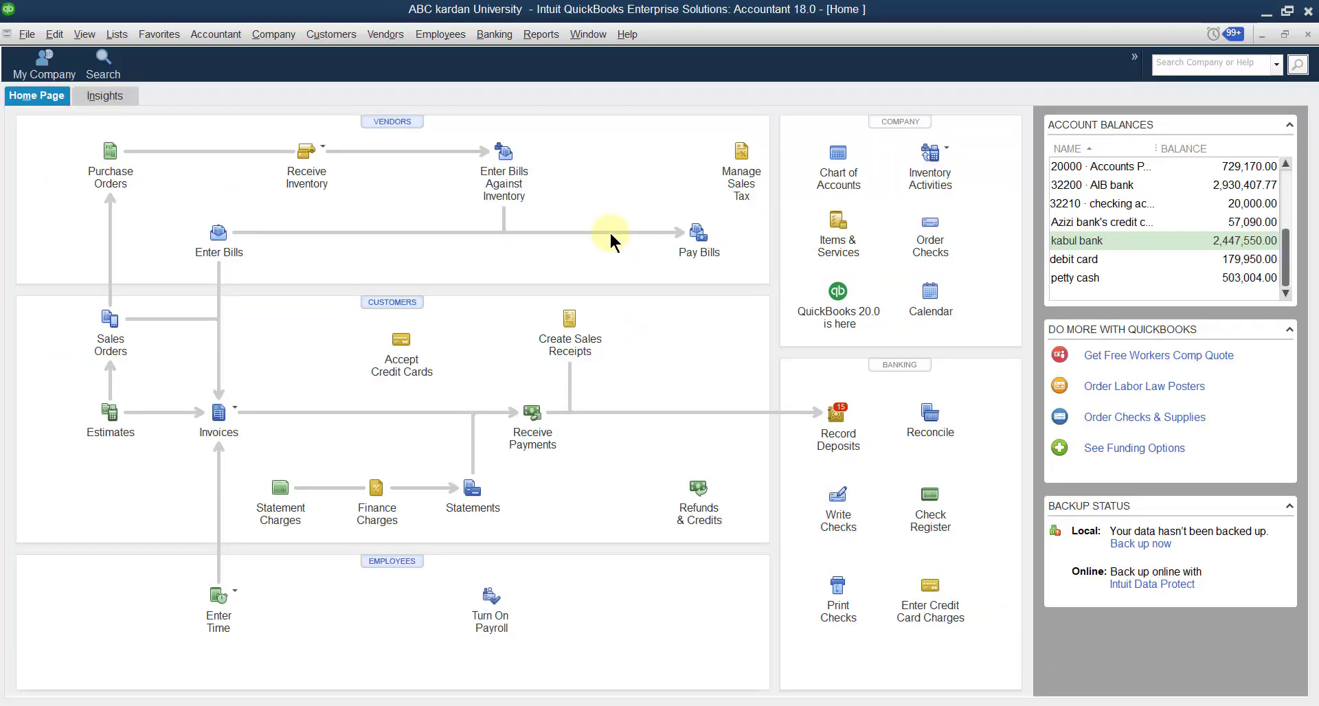
Step: In the Customer Center, open the 07/05/2020 payment of the customer who paid 28,000.00 in cash
click(330, 34)
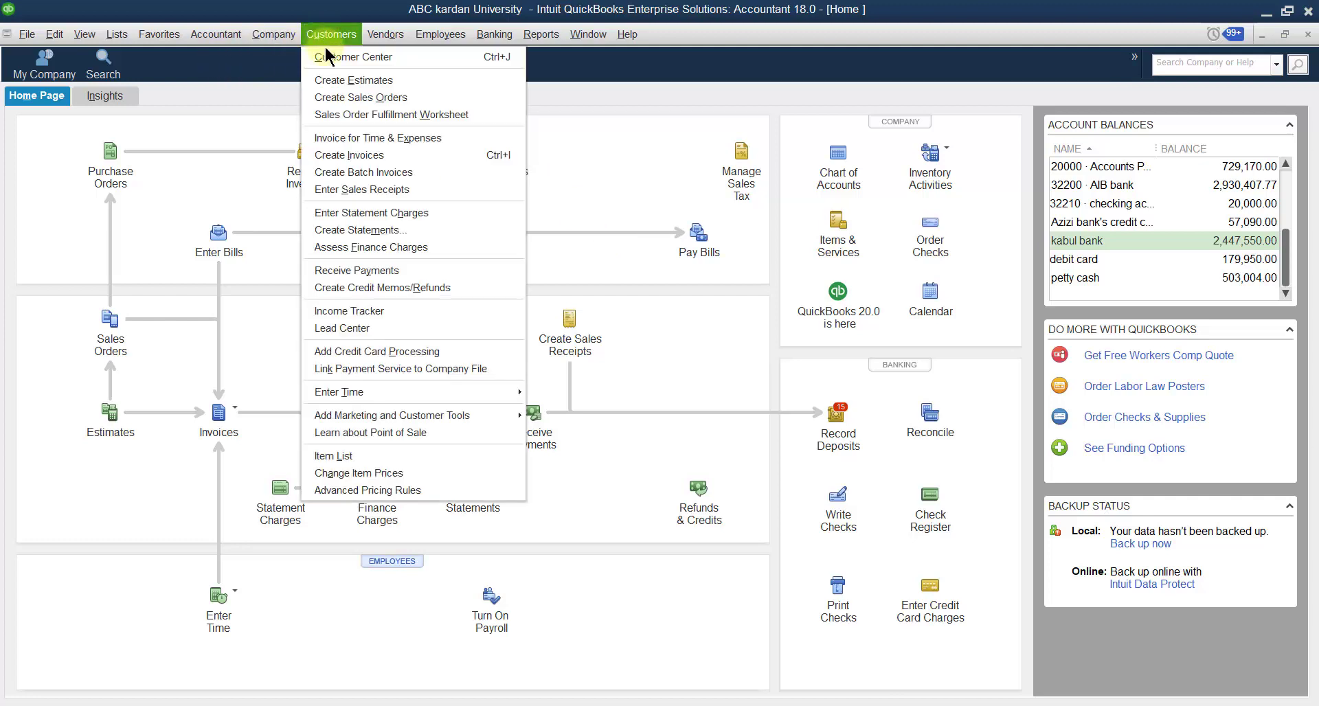
click(327, 56)
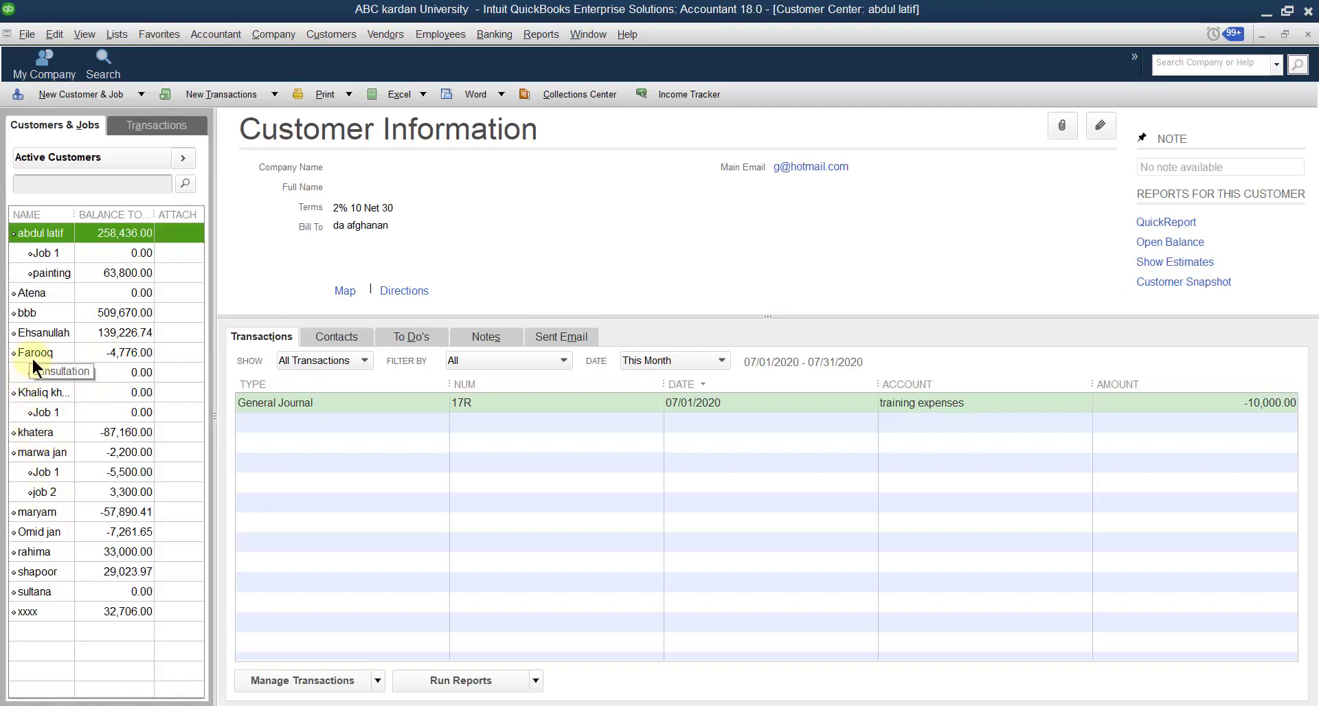
click(33, 291)
double_click(33, 293)
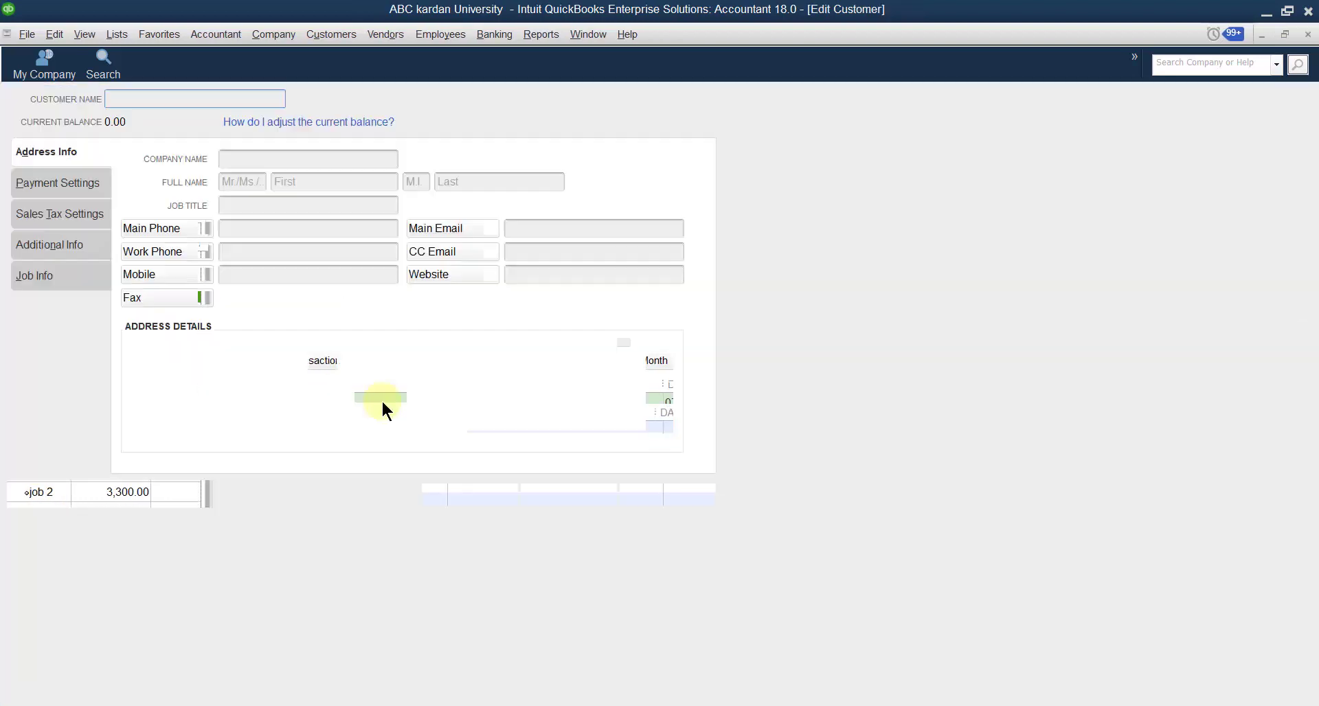
click(1308, 34)
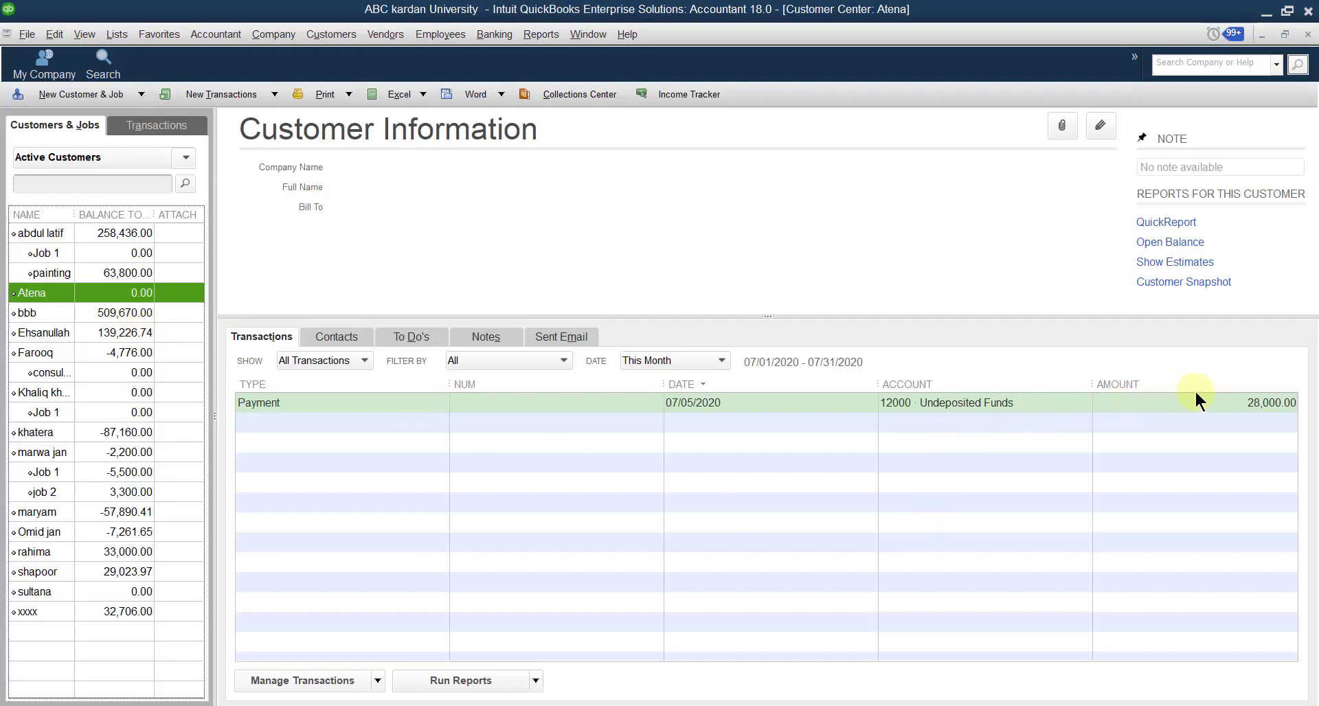
double_click(764, 403)
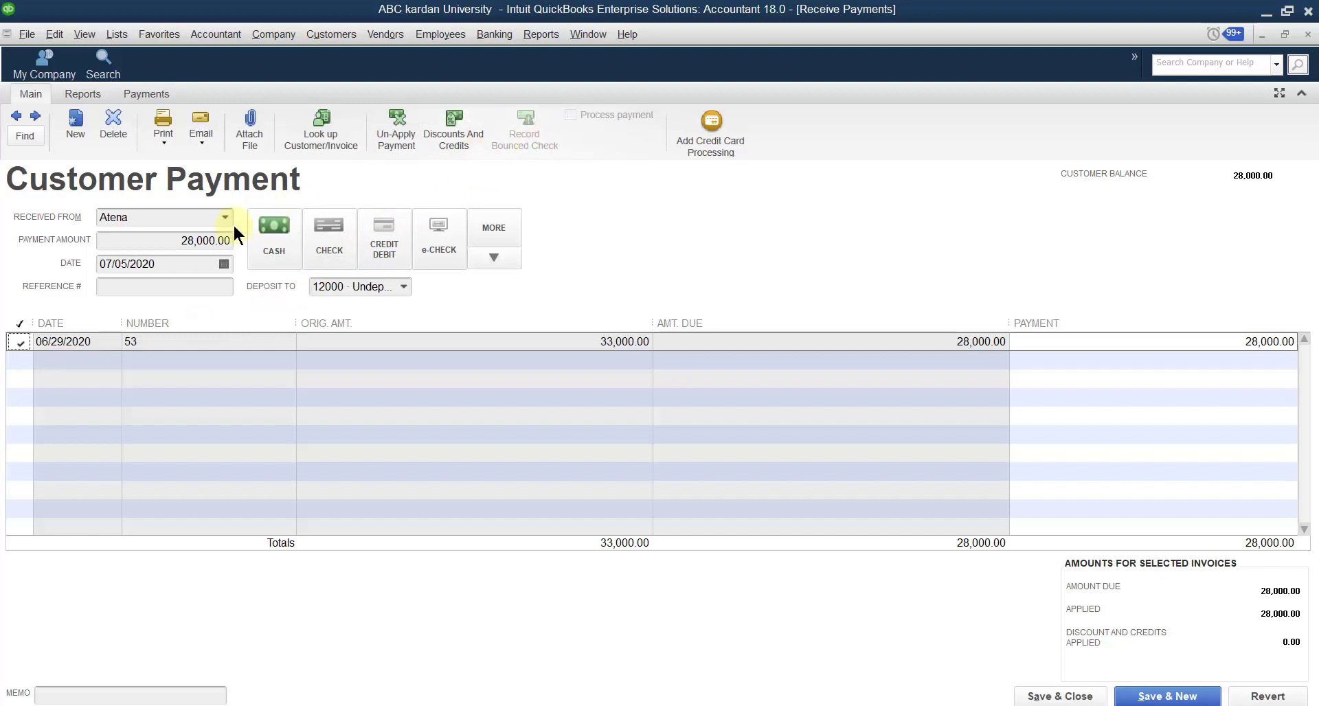
Step: Try to change the cash payment's method to check, revert the payment and close it
click(289, 238)
click(333, 249)
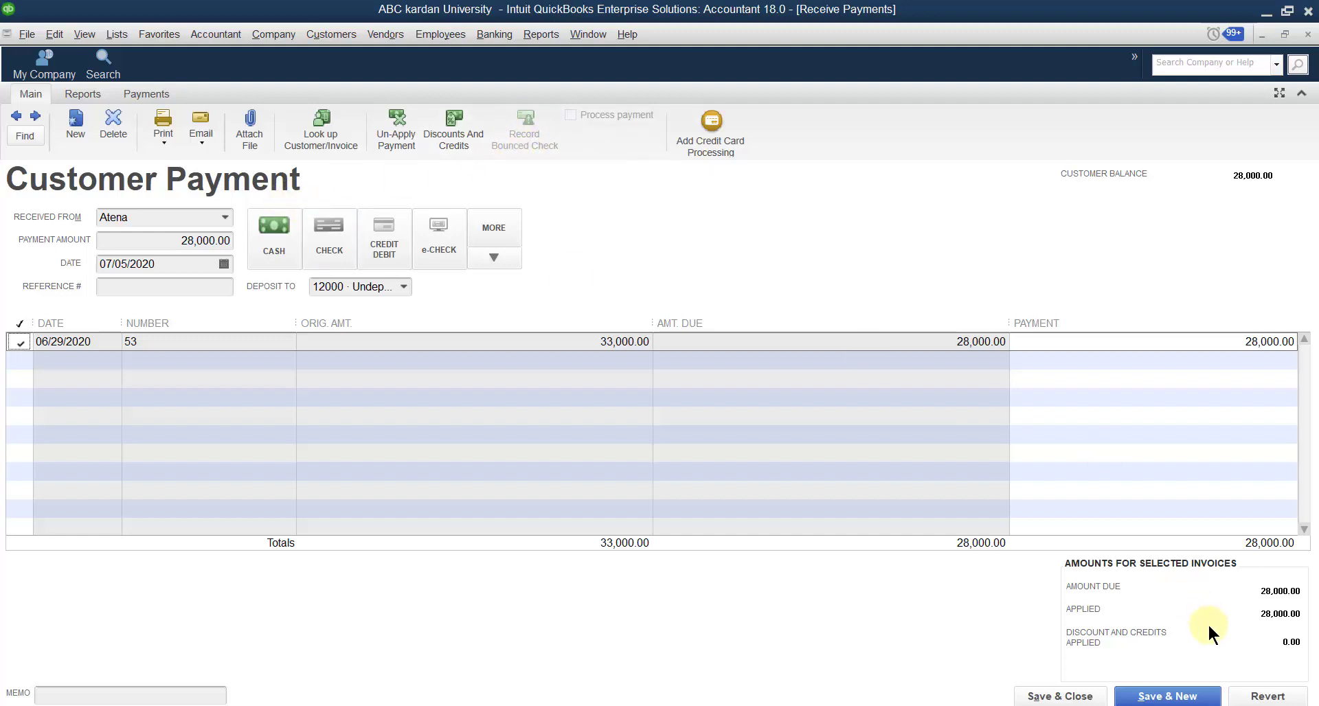
click(1264, 696)
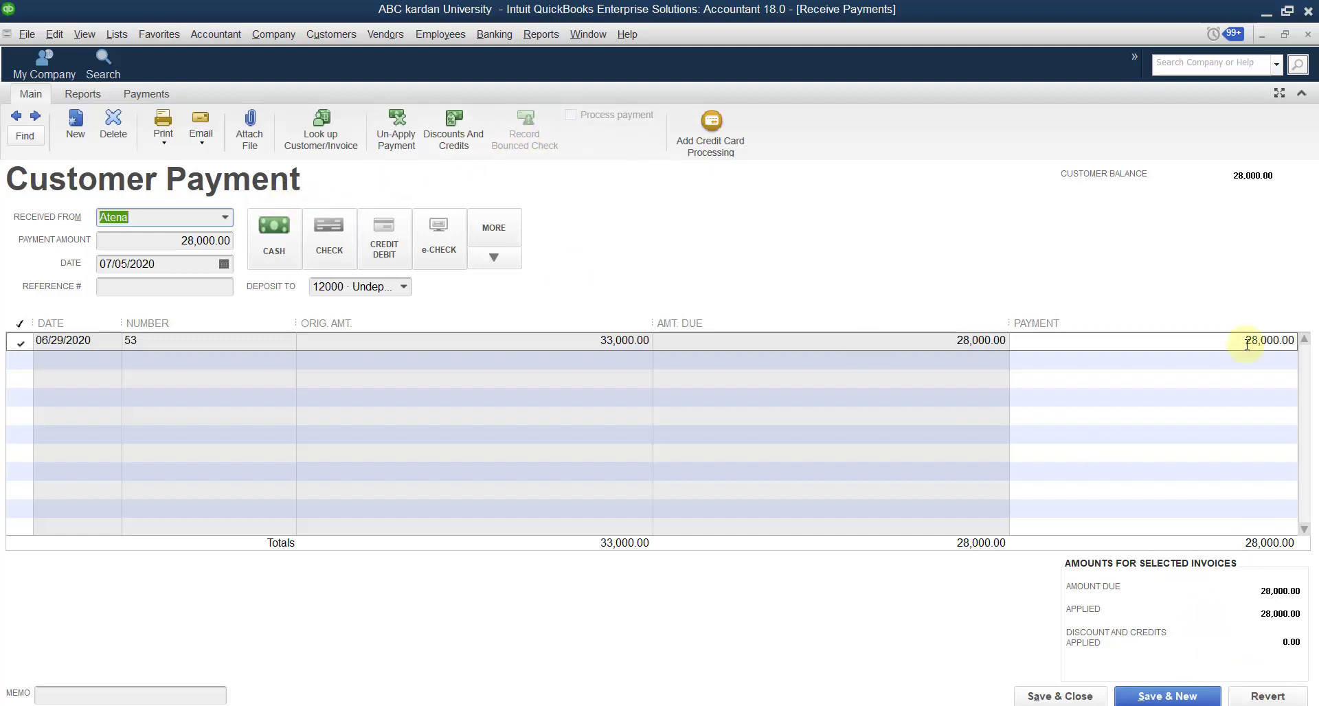
click(1307, 33)
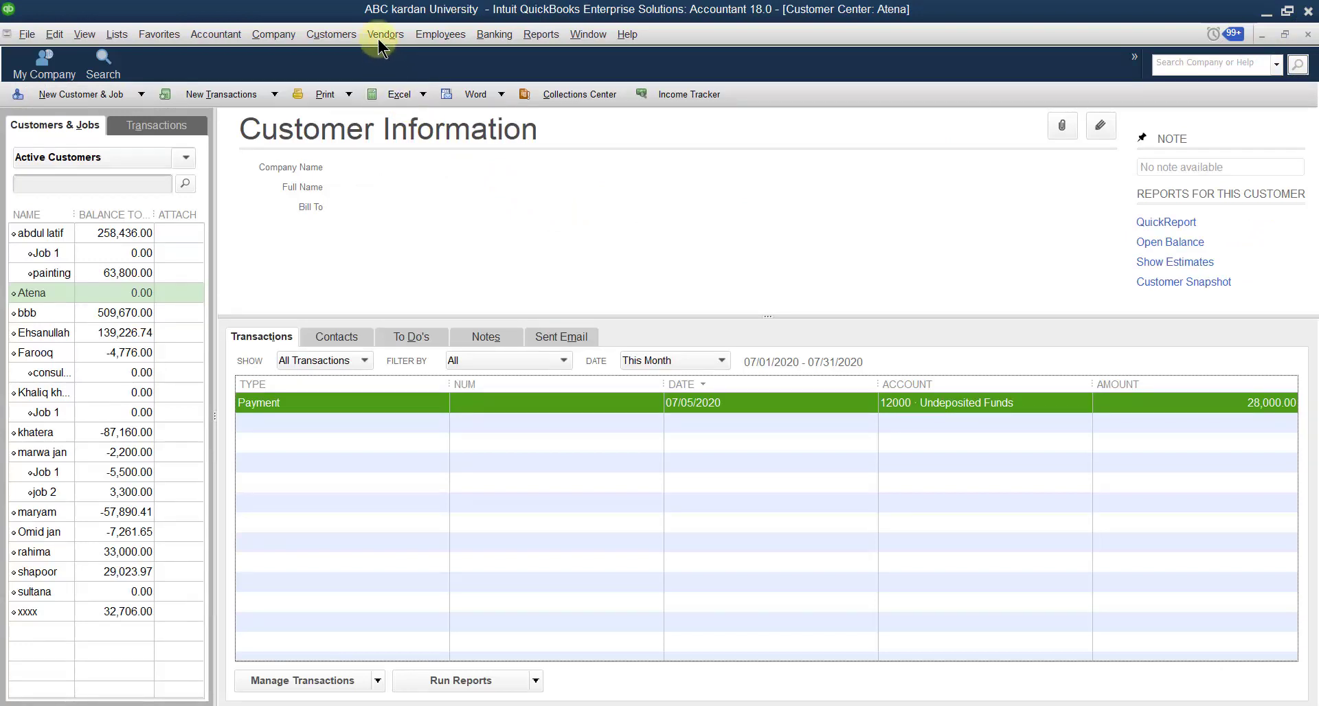
Step: Receive a 488,000.00 check payment from customer bbb for the 06/18/2020 invoice and save it
click(327, 35)
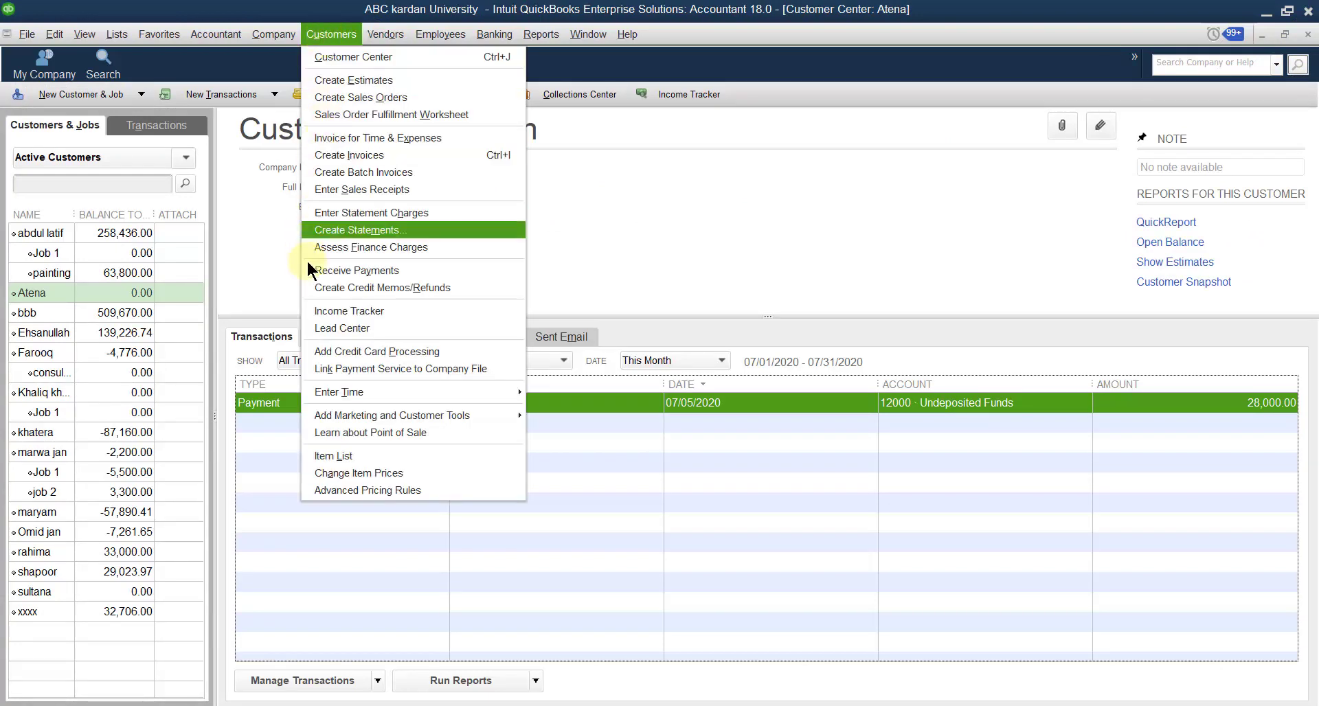
click(341, 270)
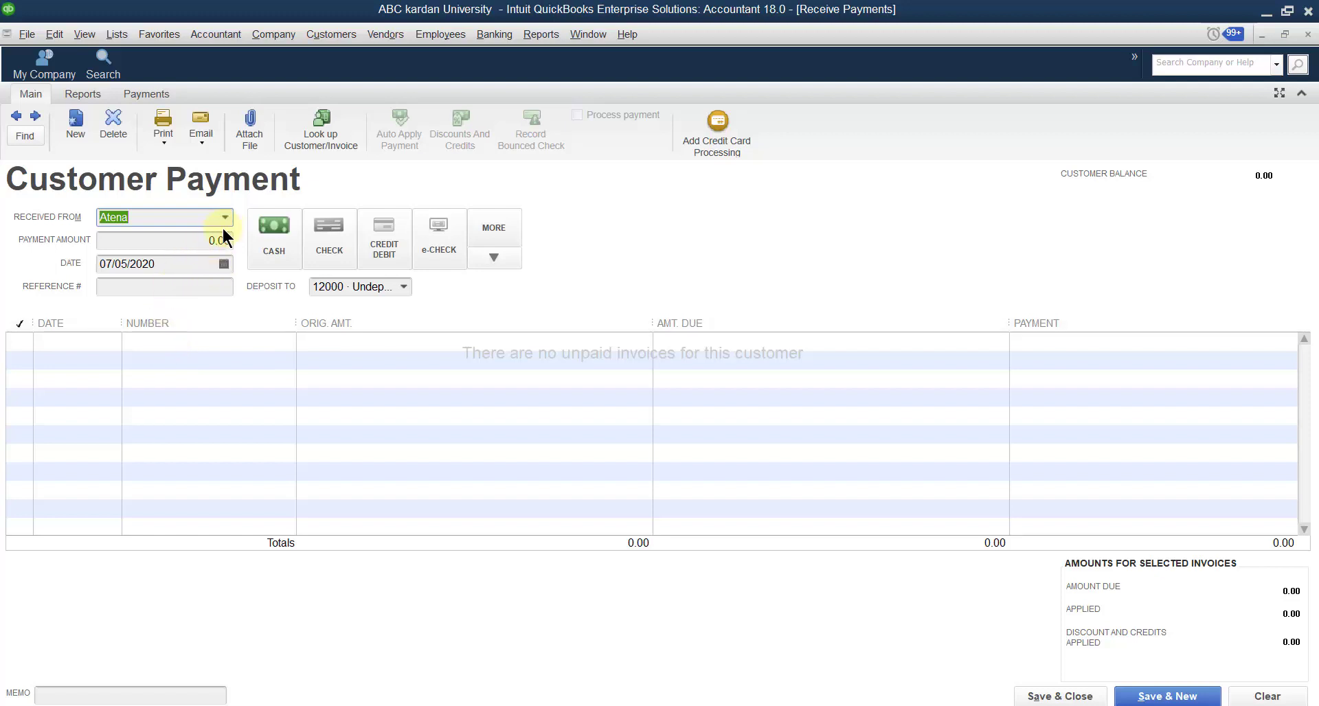
click(224, 217)
click(126, 345)
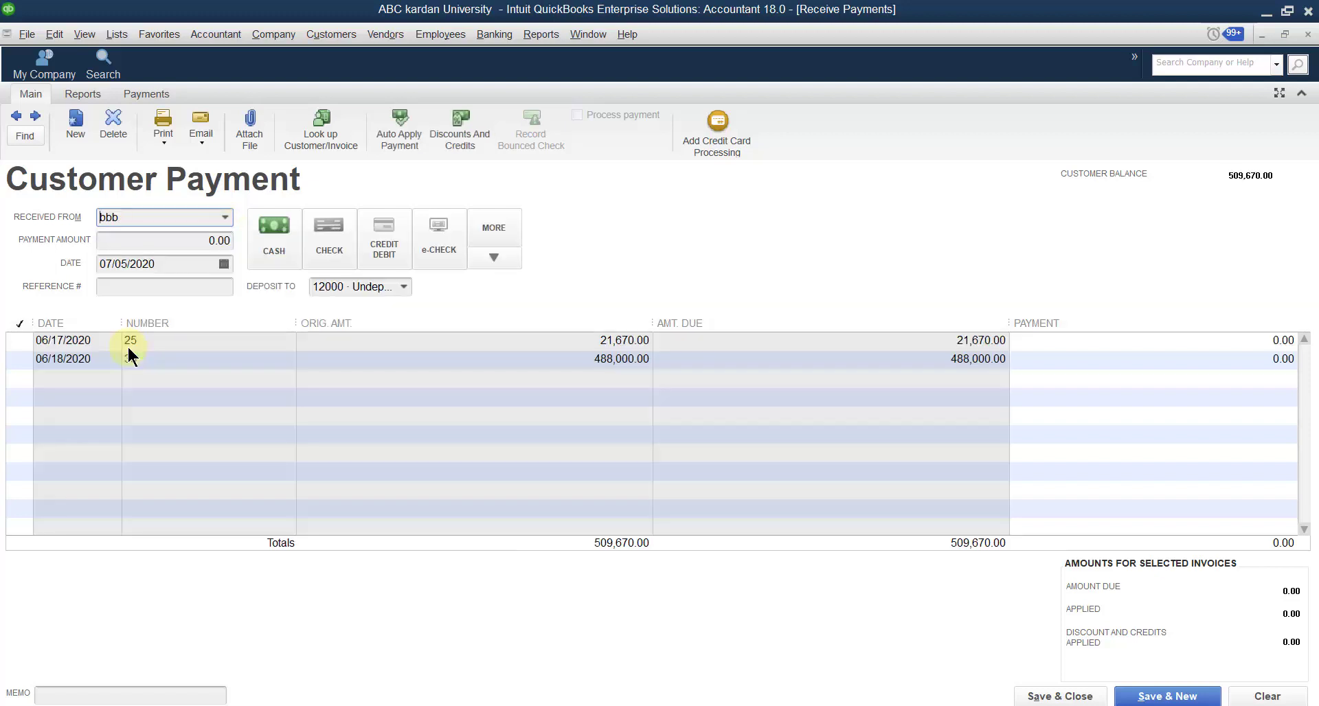
click(20, 360)
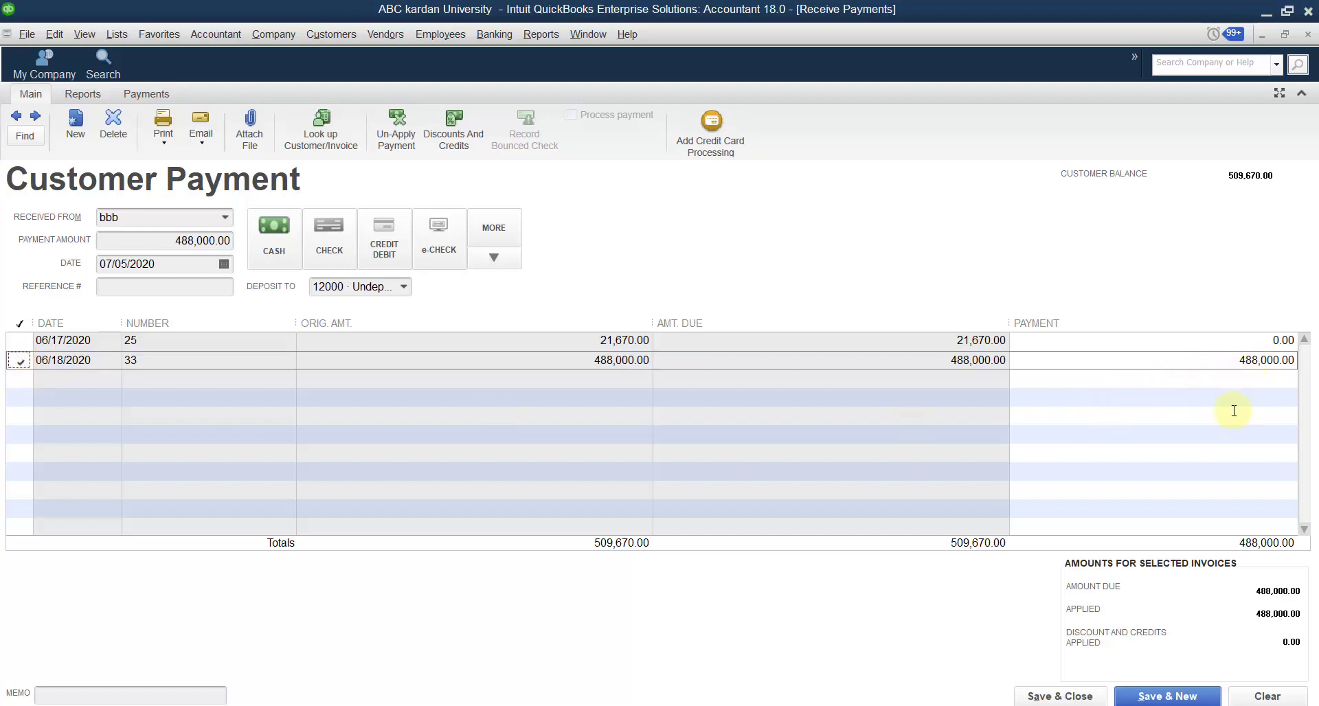
click(329, 251)
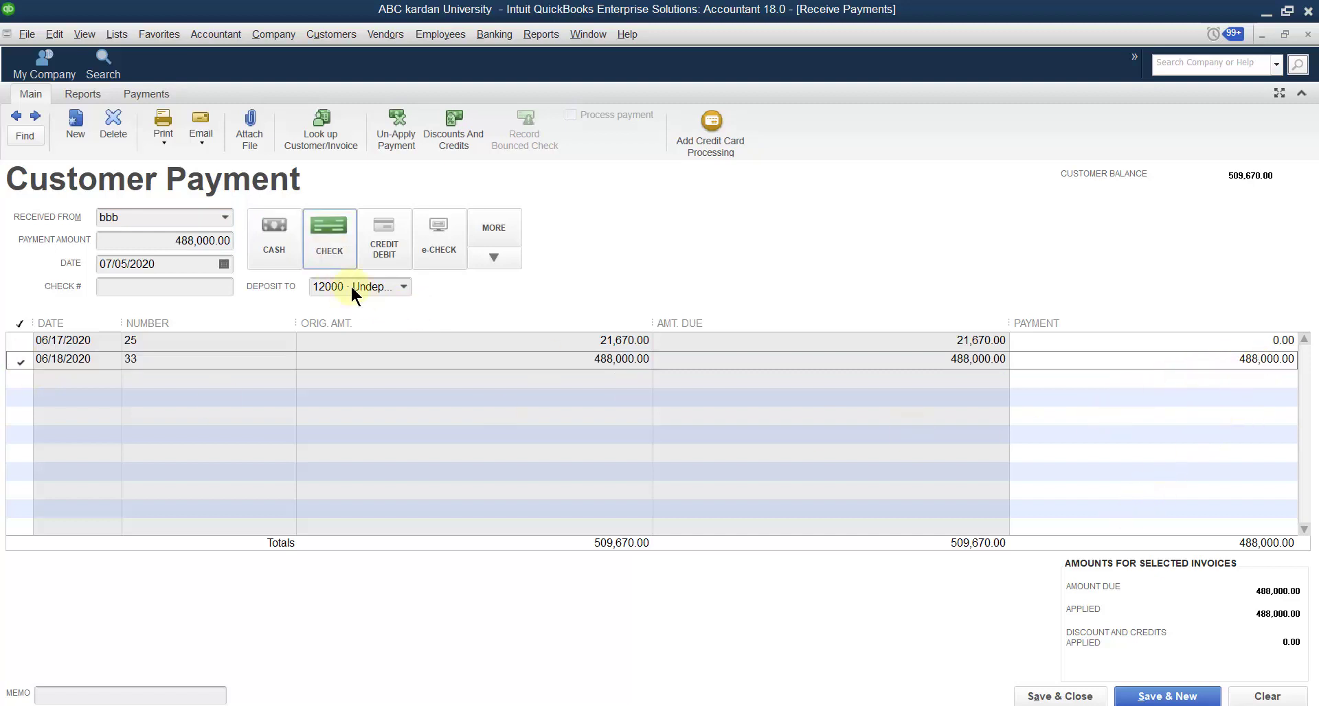
click(1057, 696)
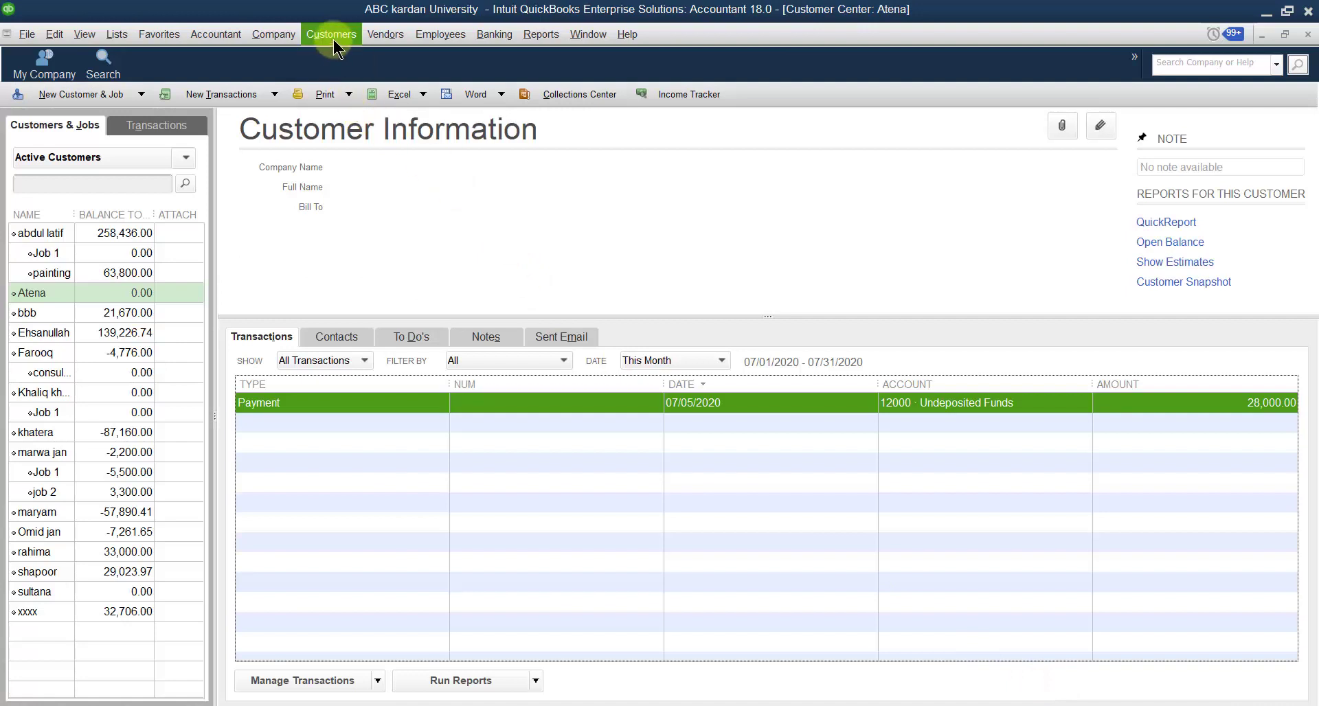
Step: Deposit only the 07/05/2020 check payment of 488,000.00 from customer bbb into kabul bank and save the deposit
click(489, 34)
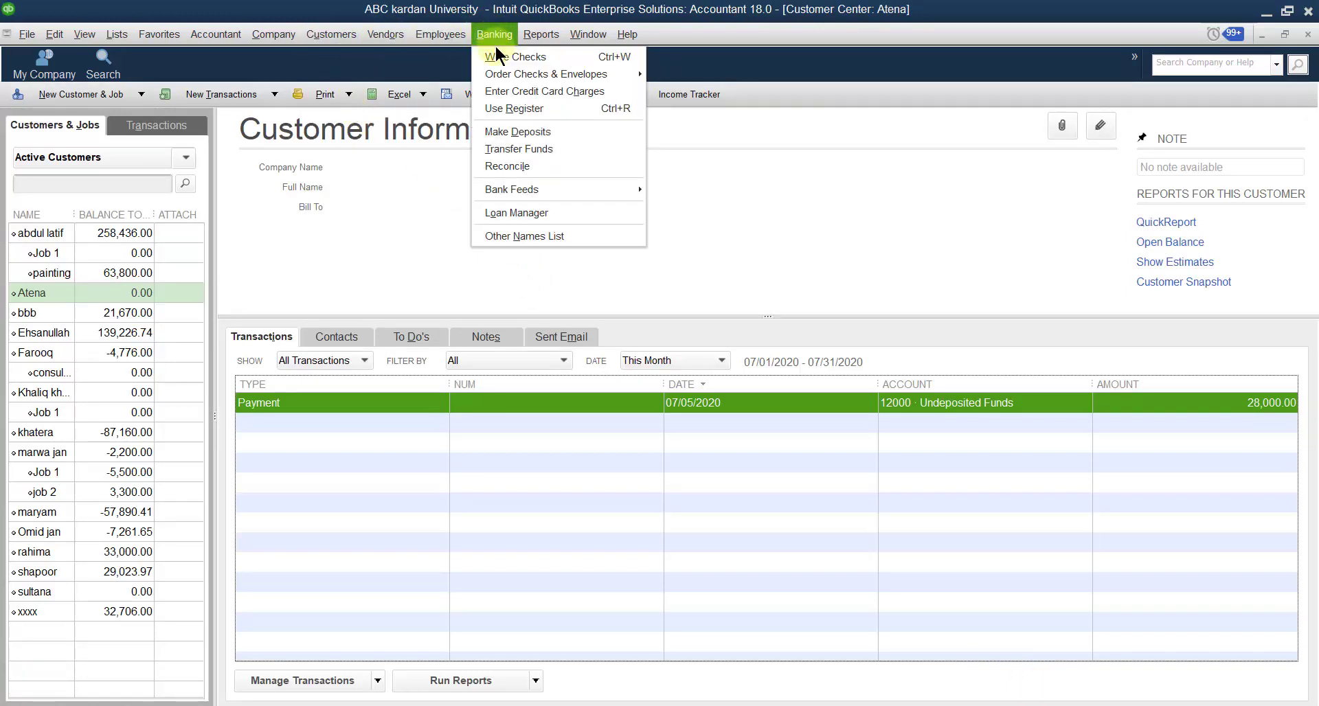
click(521, 131)
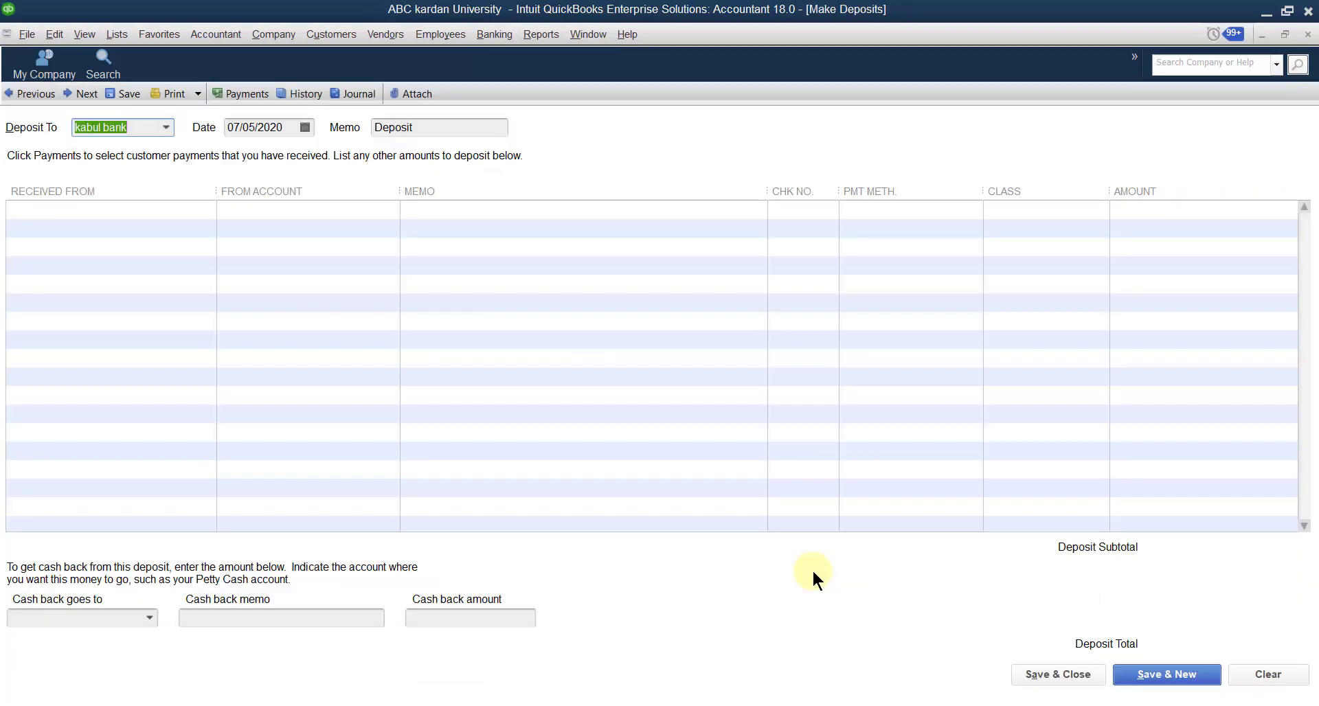
click(762, 521)
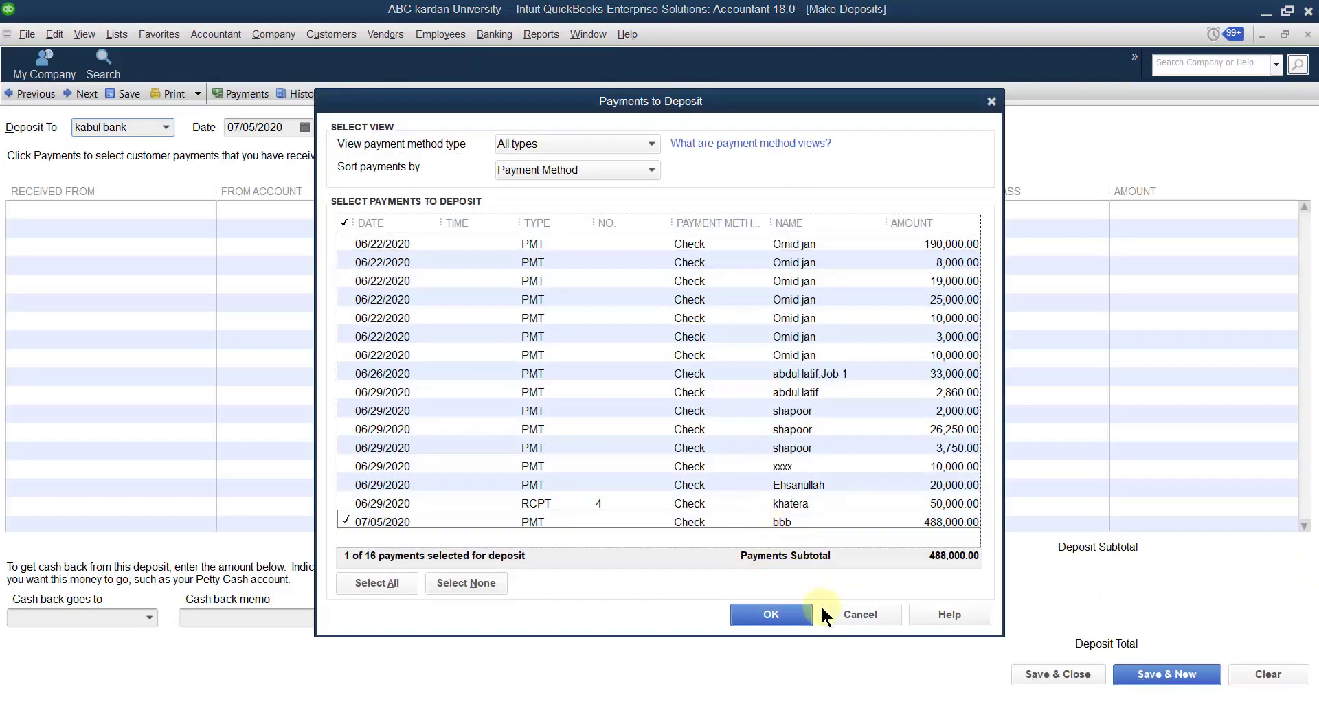
click(790, 614)
click(1114, 676)
click(1078, 673)
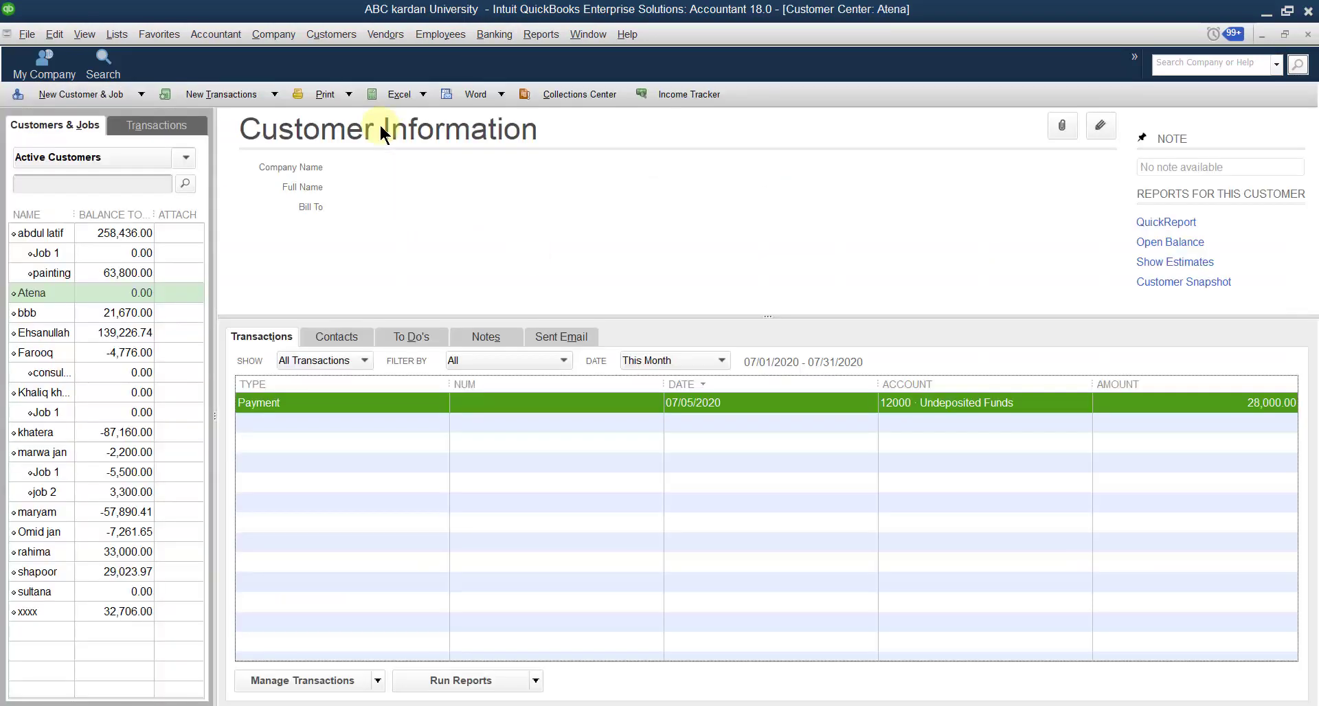
Step: In the Customer Center, open the 07/05/2020 payment of 488,000.00 from customer bbb
click(342, 36)
click(347, 57)
click(40, 311)
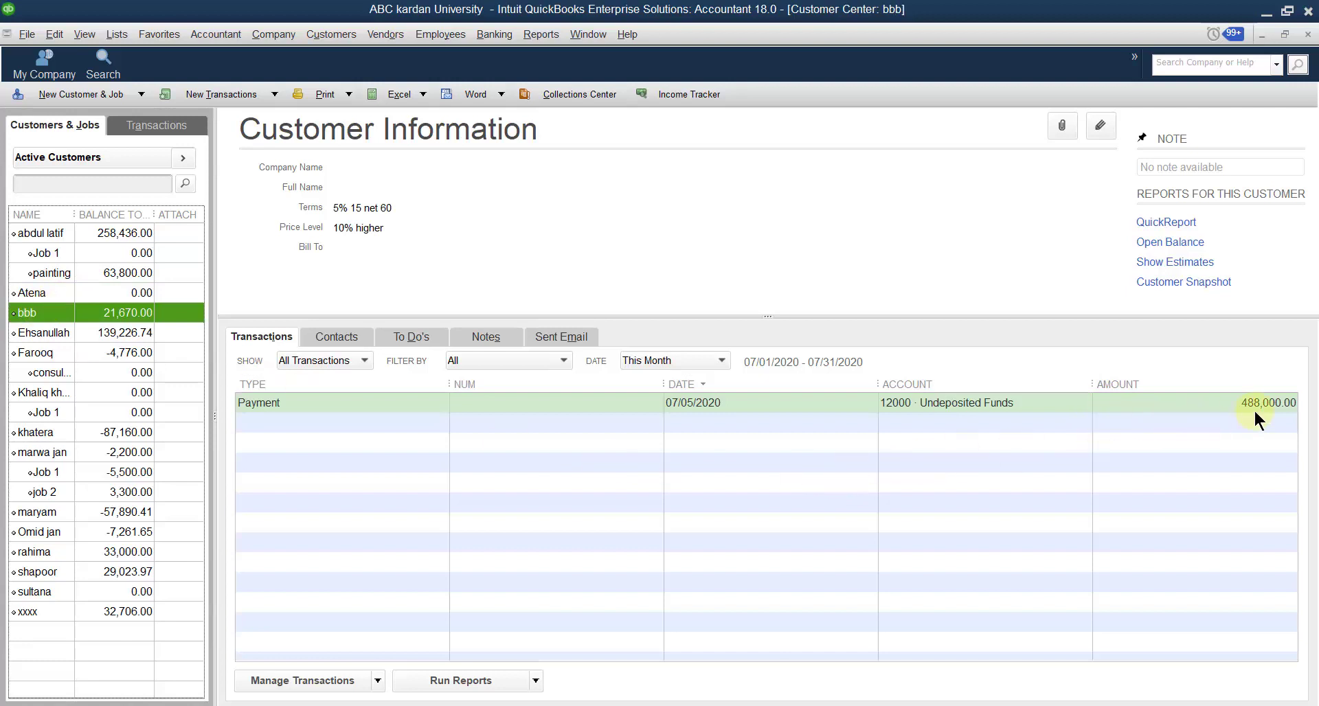
double_click(789, 408)
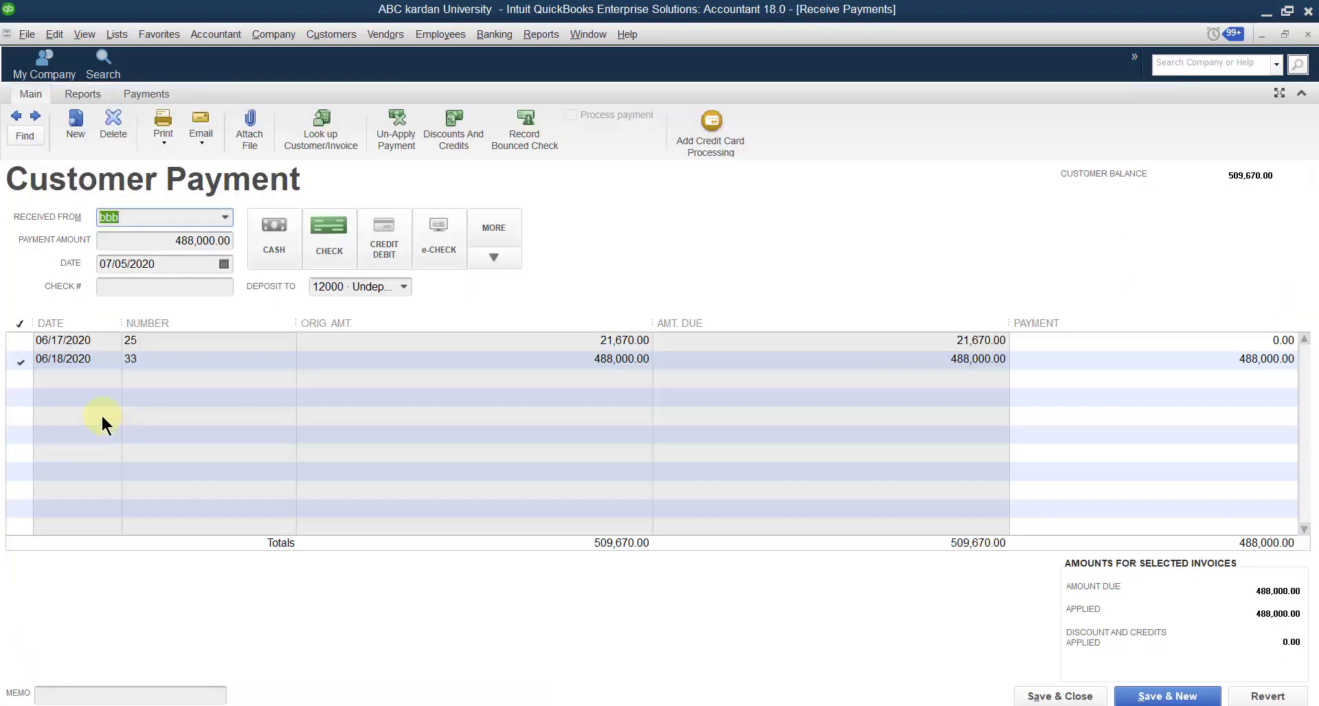
Step: Record the check payment as bounced, leaving the bank fee and customer fee at 0.00 and no class assigned
click(525, 131)
click(480, 393)
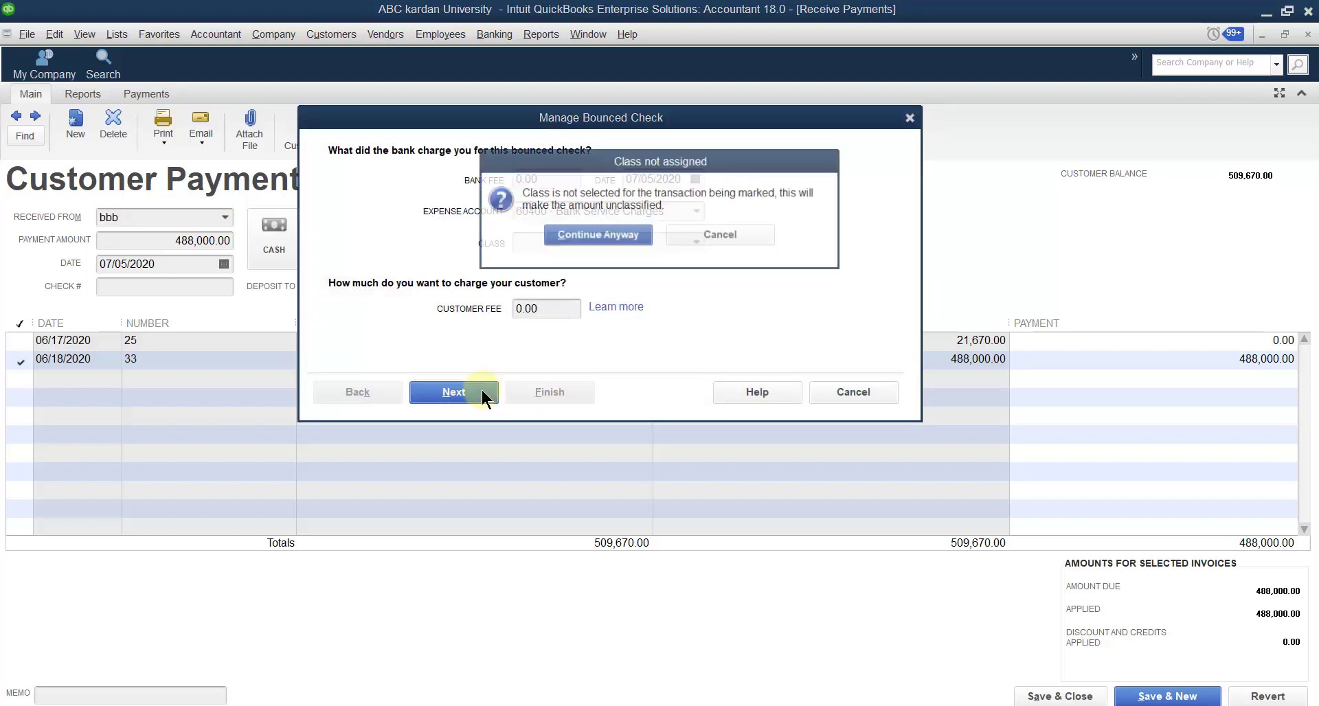
click(601, 235)
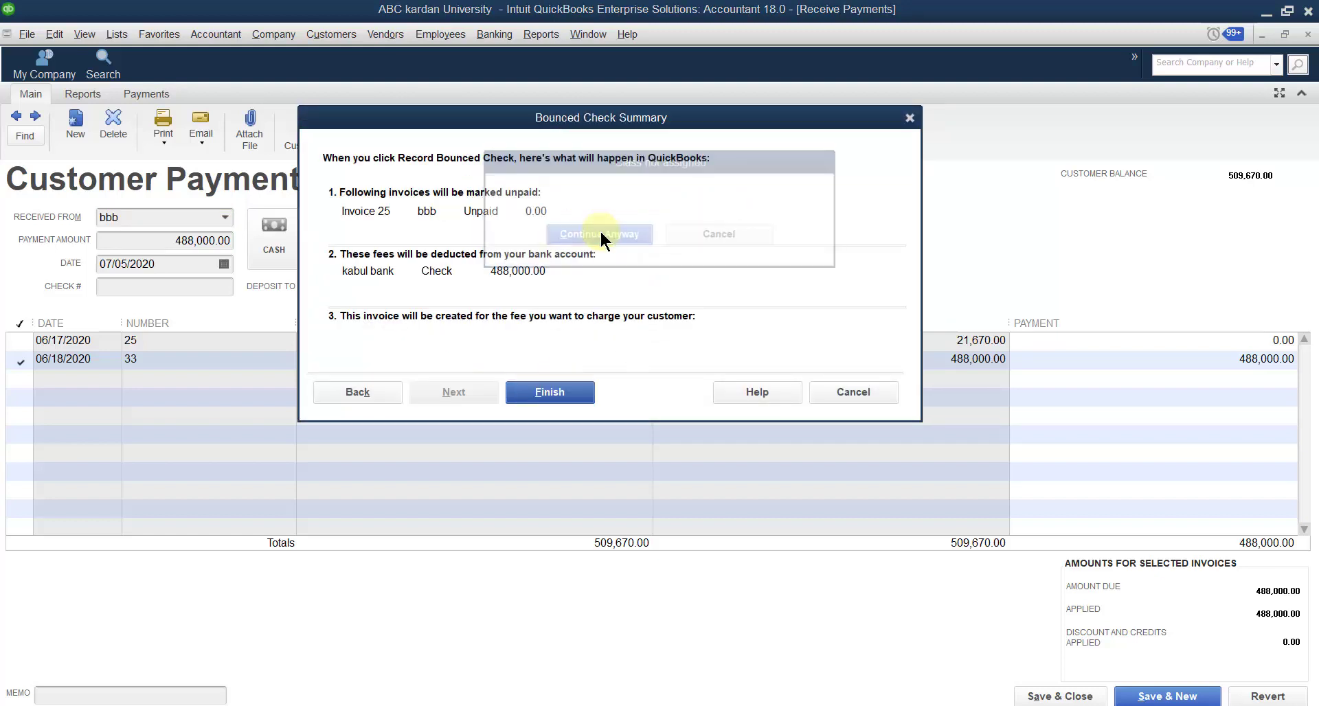
click(550, 393)
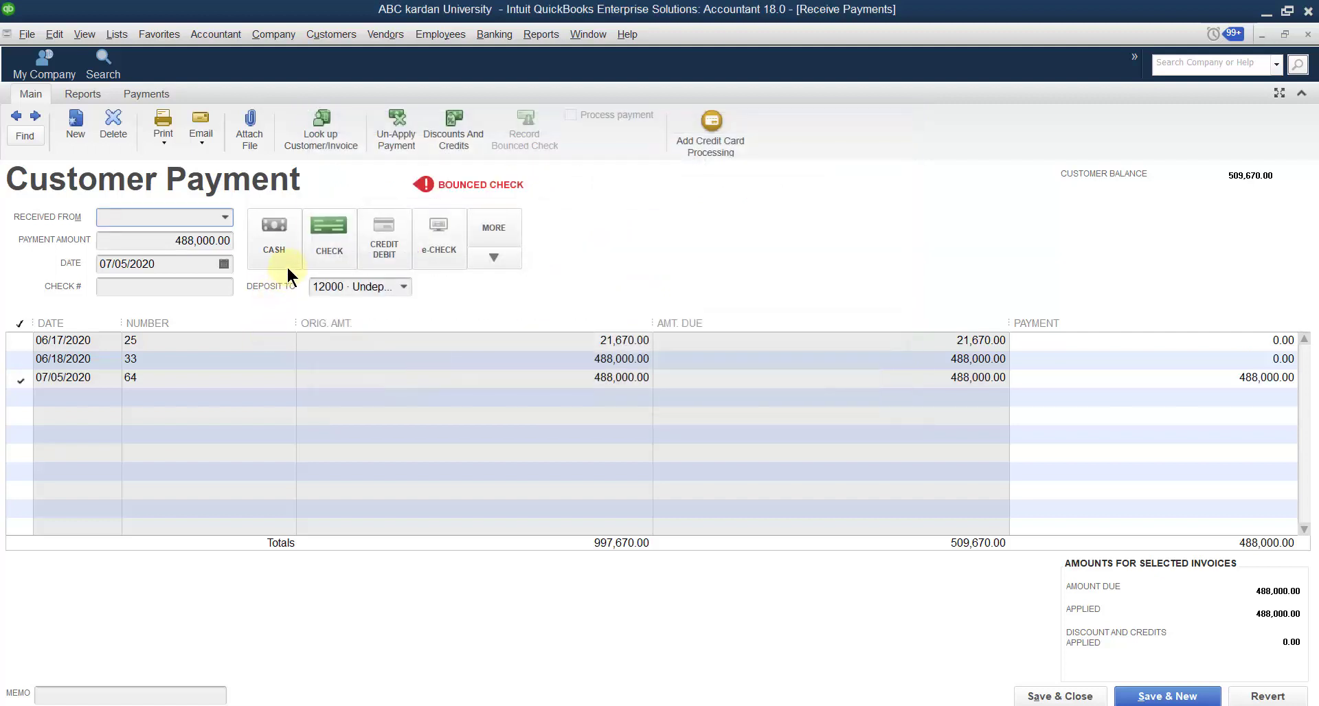